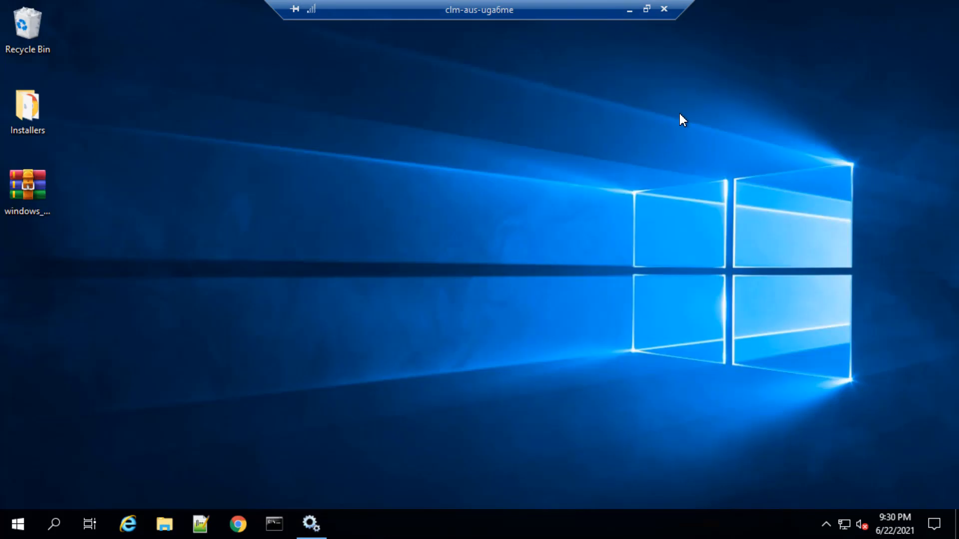
Run ipconfig in a maximized Command Prompt to look up the server's network addresses, then minimize the window
click(273, 525)
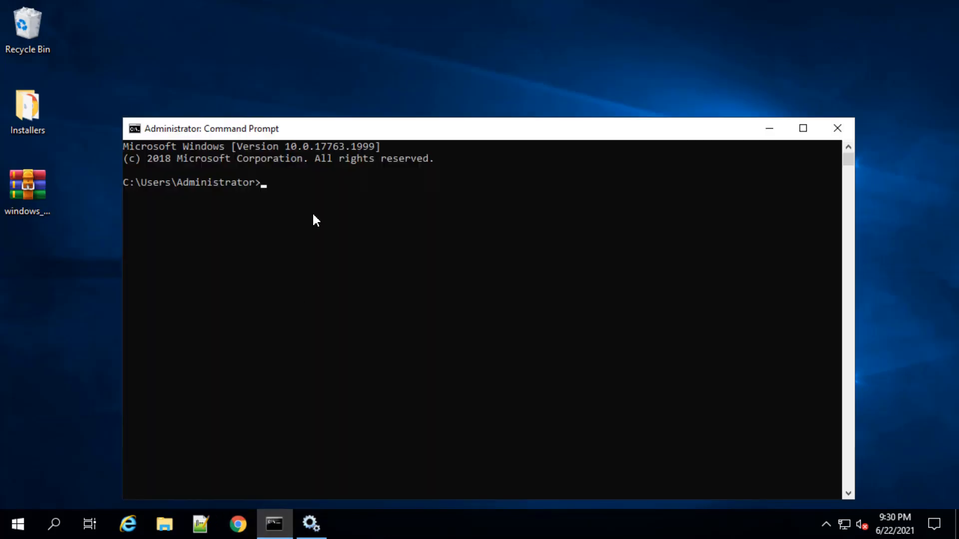
click(808, 128)
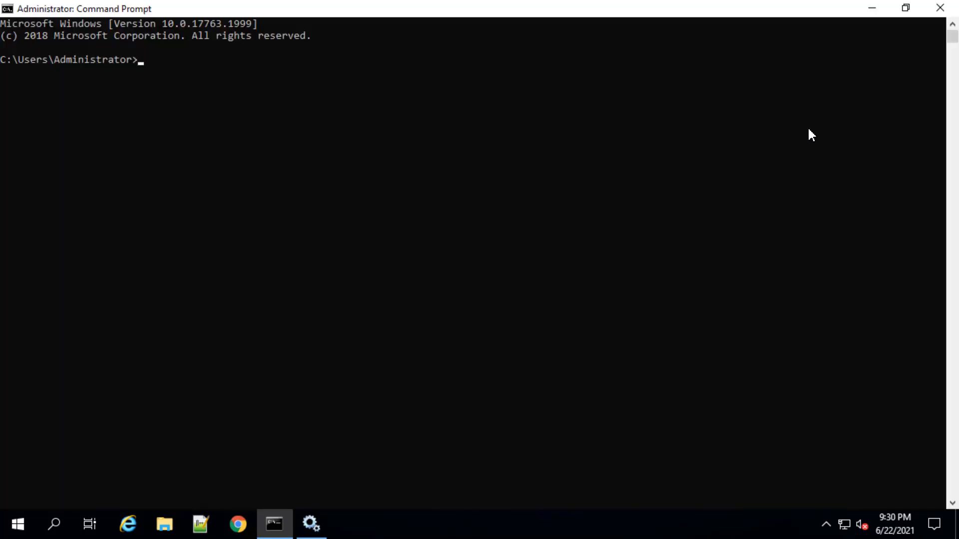
text(ipconfig)
key(Return)
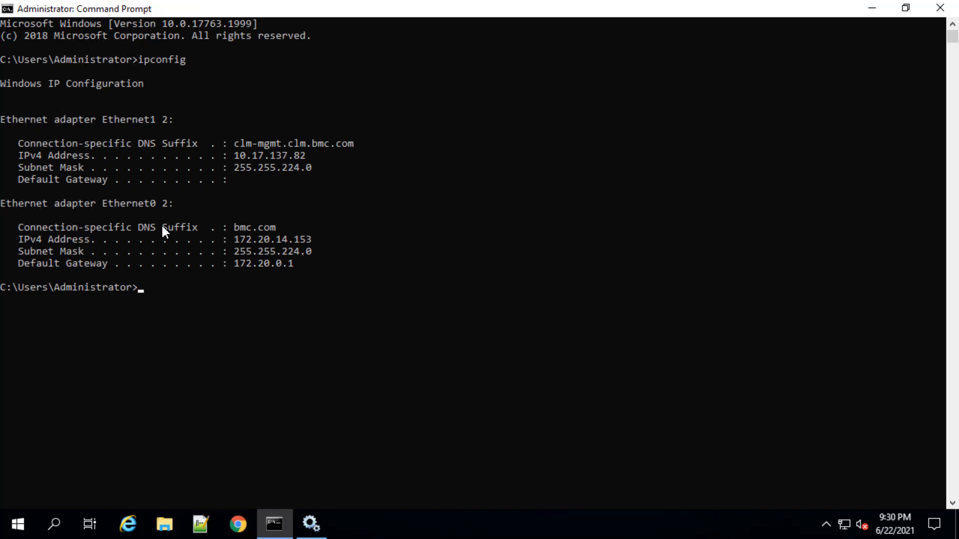
drag(284, 227, 216, 224)
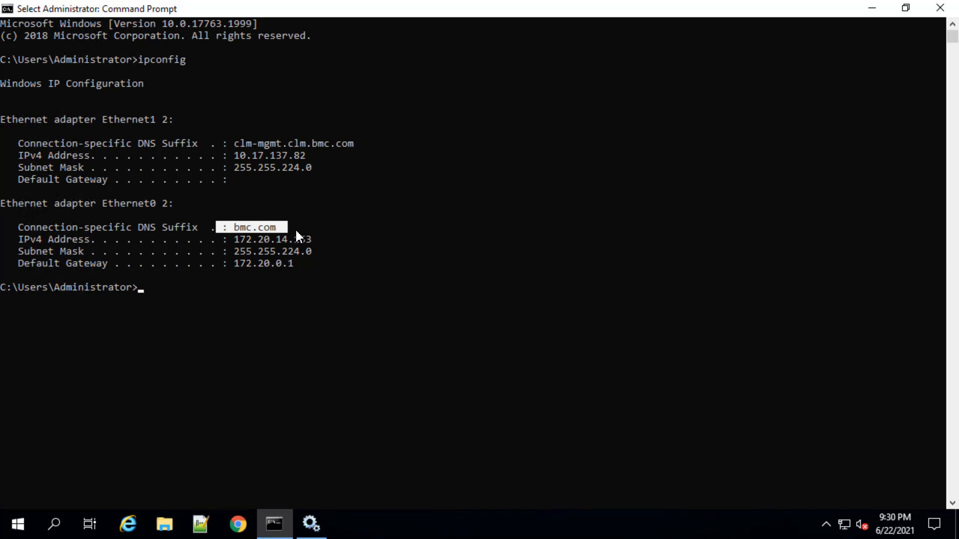
click(872, 8)
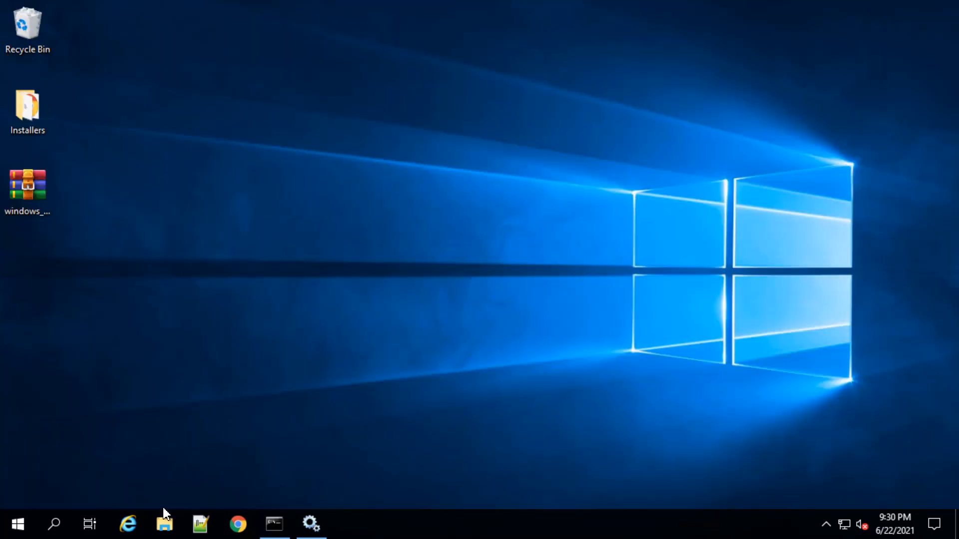
Open the context XML file from C:\Program Files\BMC Software\BAO\REPO\tomcat\conf in Notepad++
click(164, 530)
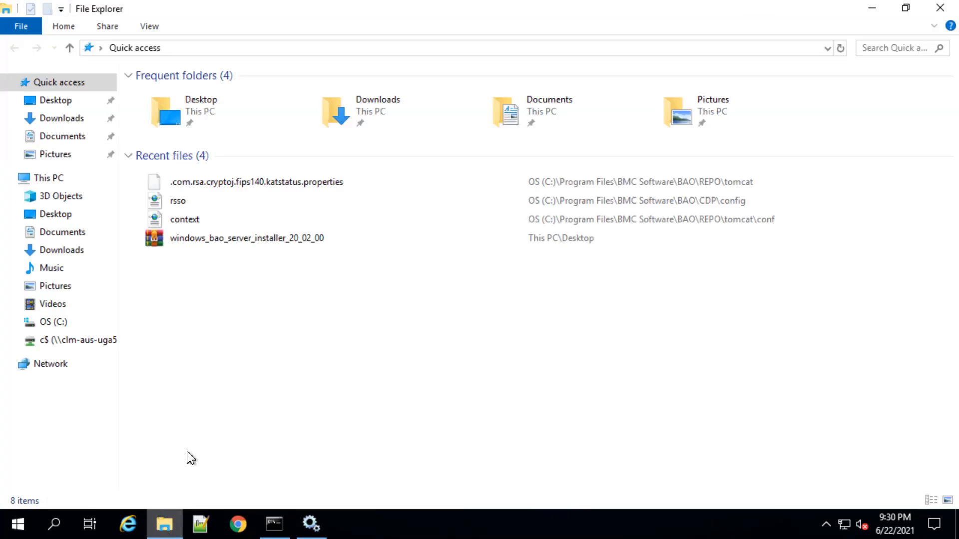
click(48, 180)
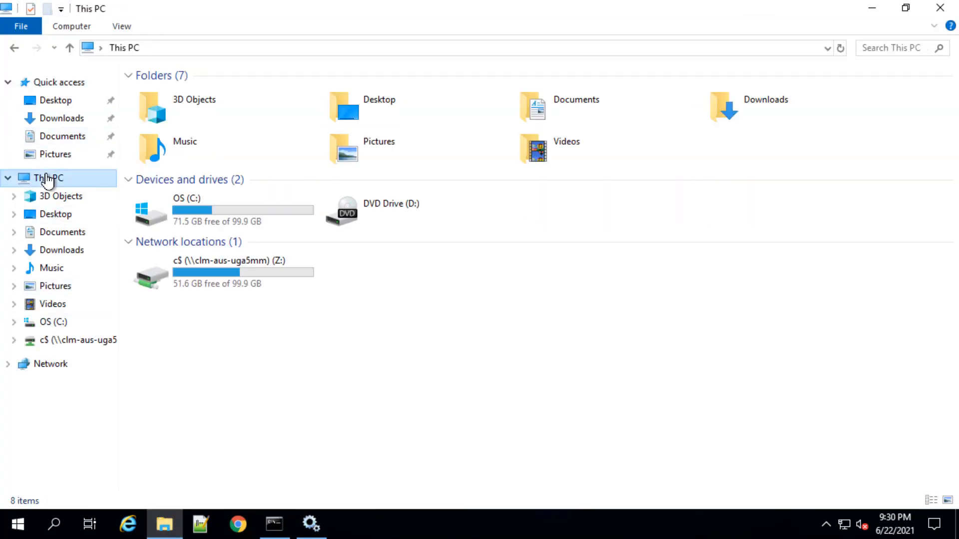
double_click(219, 220)
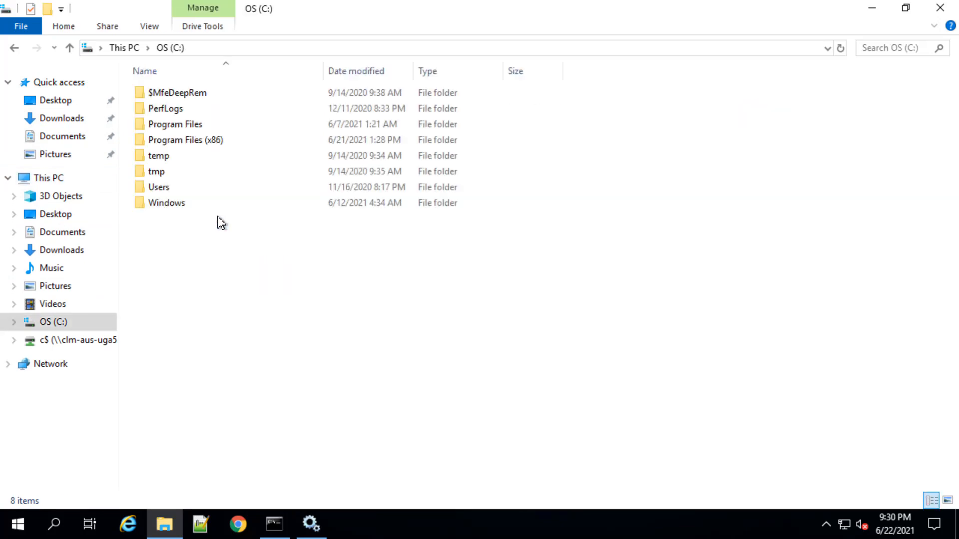
double_click(175, 126)
double_click(188, 94)
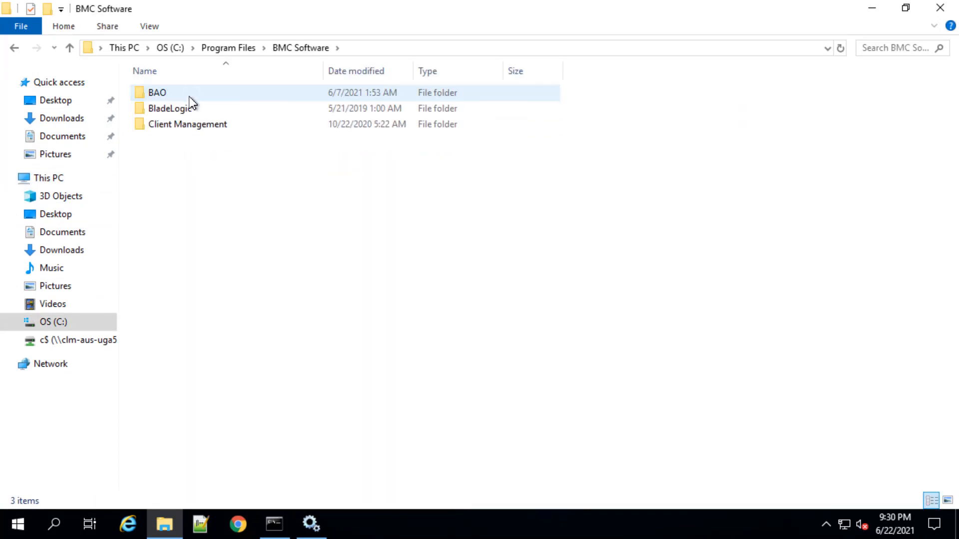
double_click(165, 94)
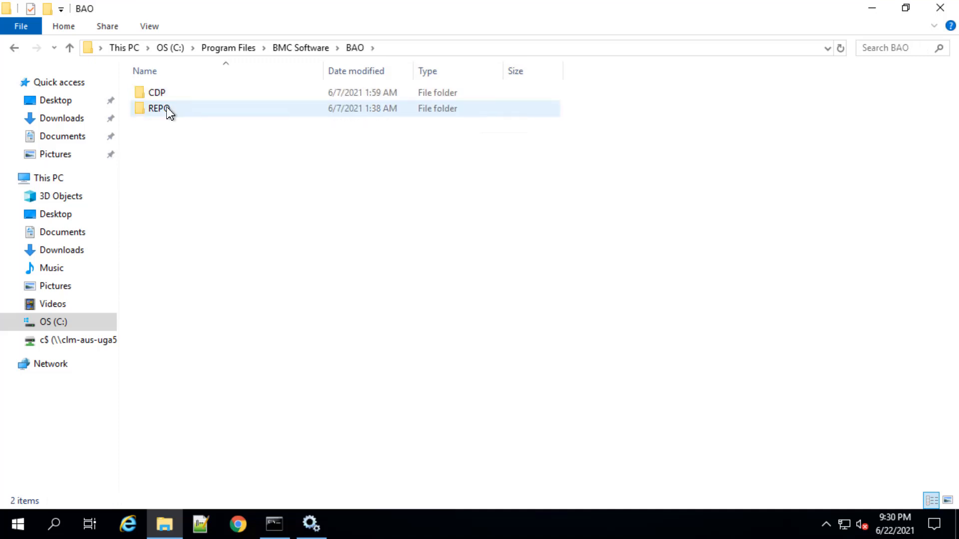
click(167, 109)
double_click(168, 109)
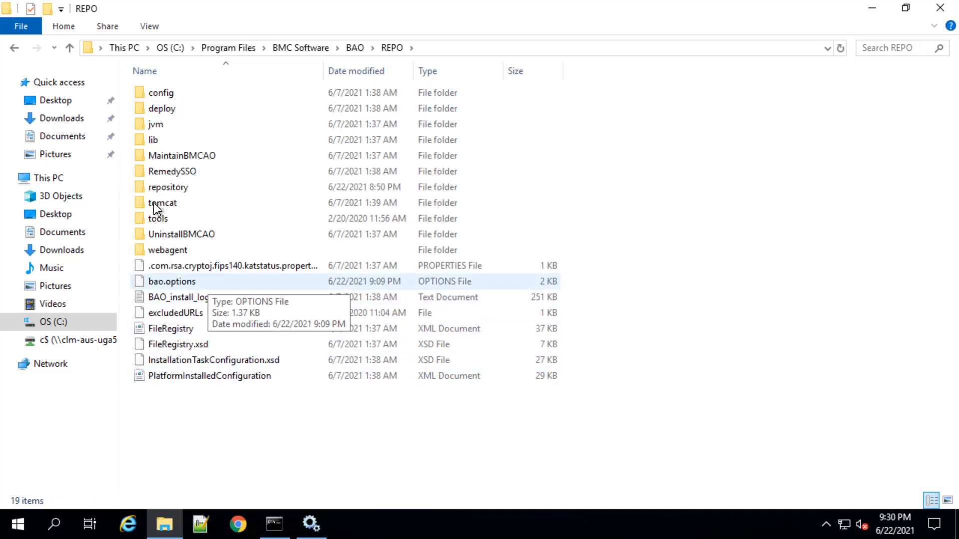
double_click(167, 202)
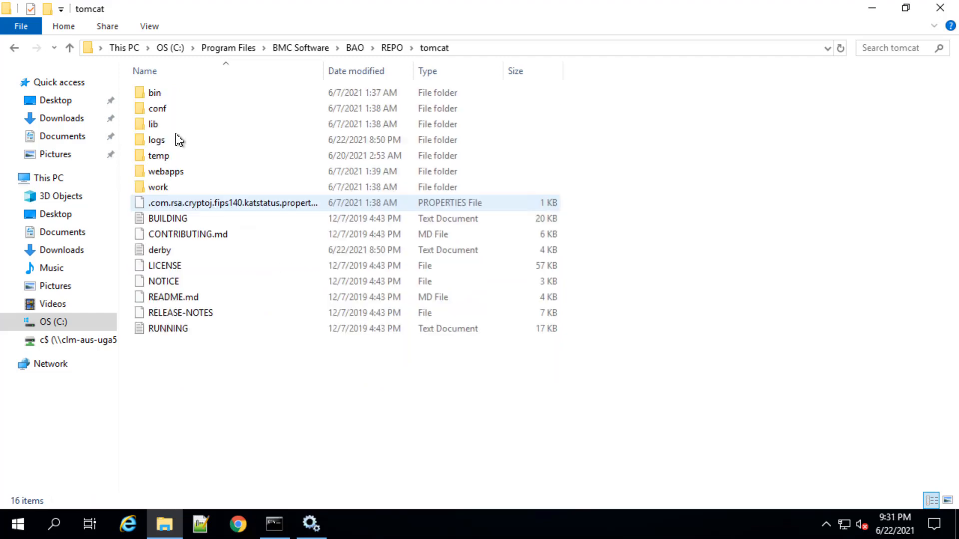
double_click(166, 110)
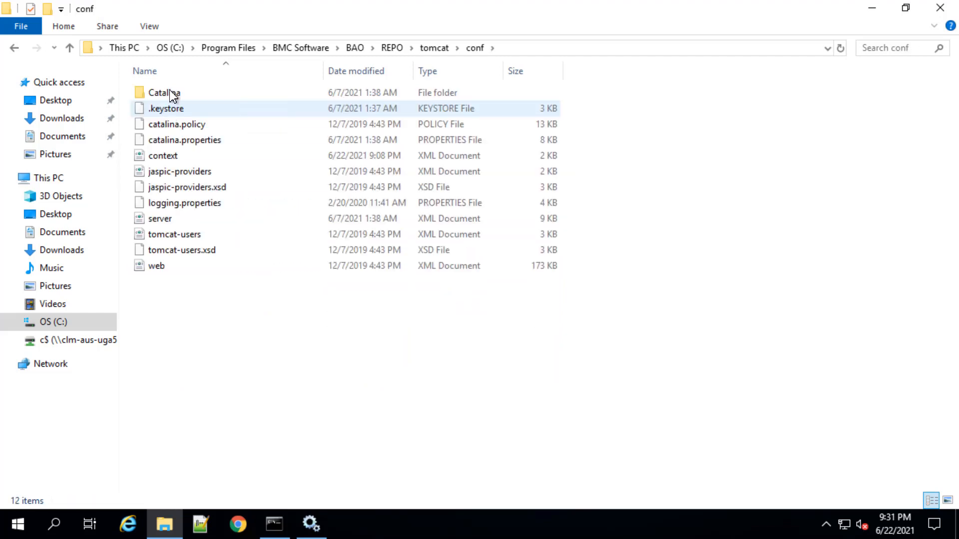
right_click(175, 160)
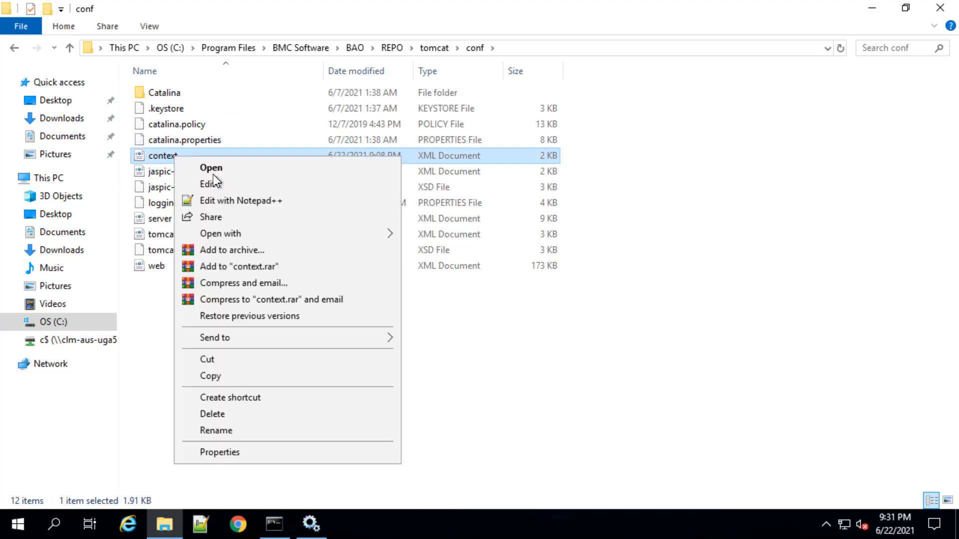
click(234, 207)
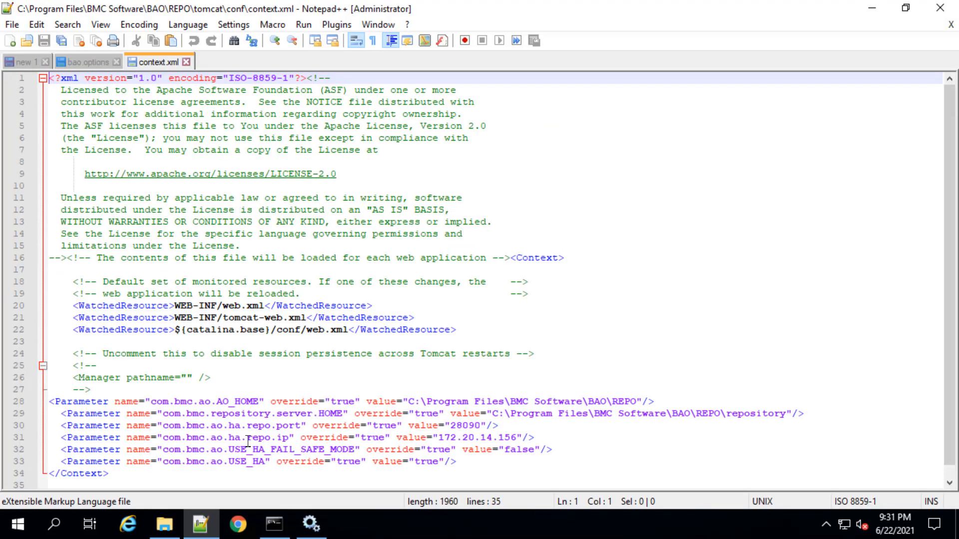
Recheck the server's IP address in Command Prompt, set com.bmc.ao.ha.repo.ip to 172.20.14.153 in context.xml and save the file
click(274, 533)
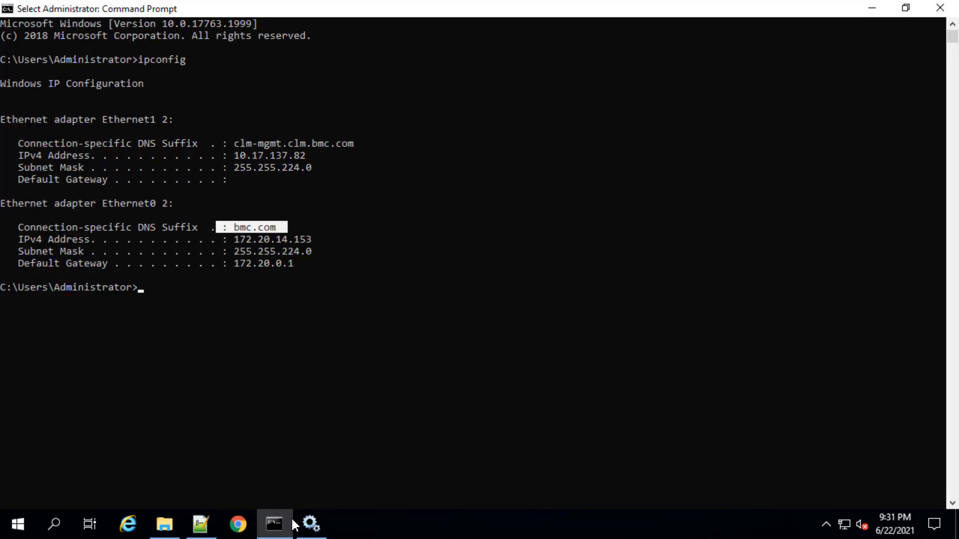
click(200, 533)
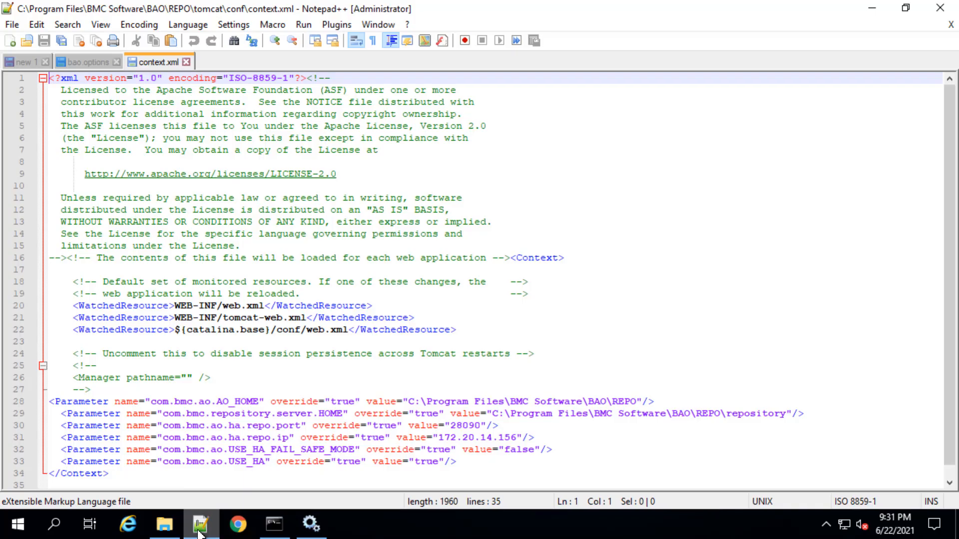
click(522, 438)
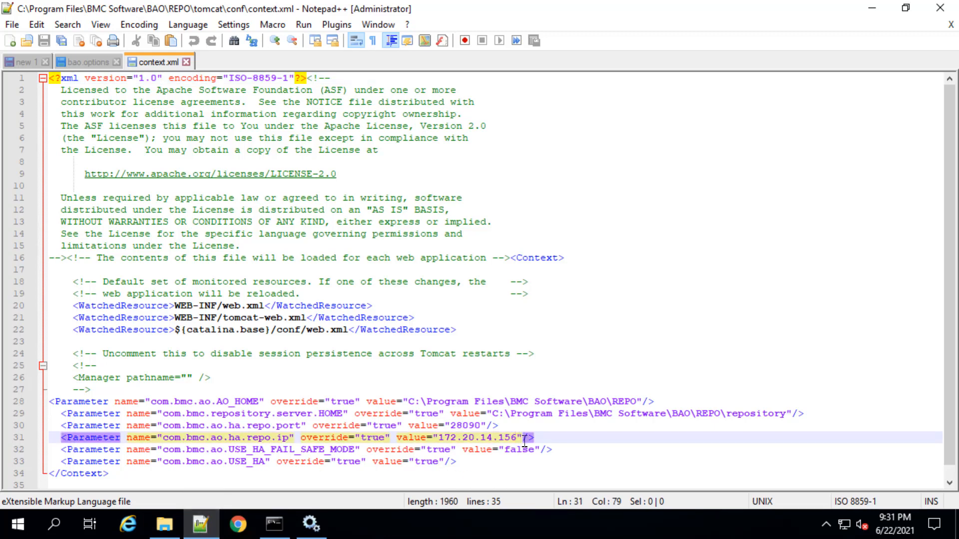
key(BackSpace)
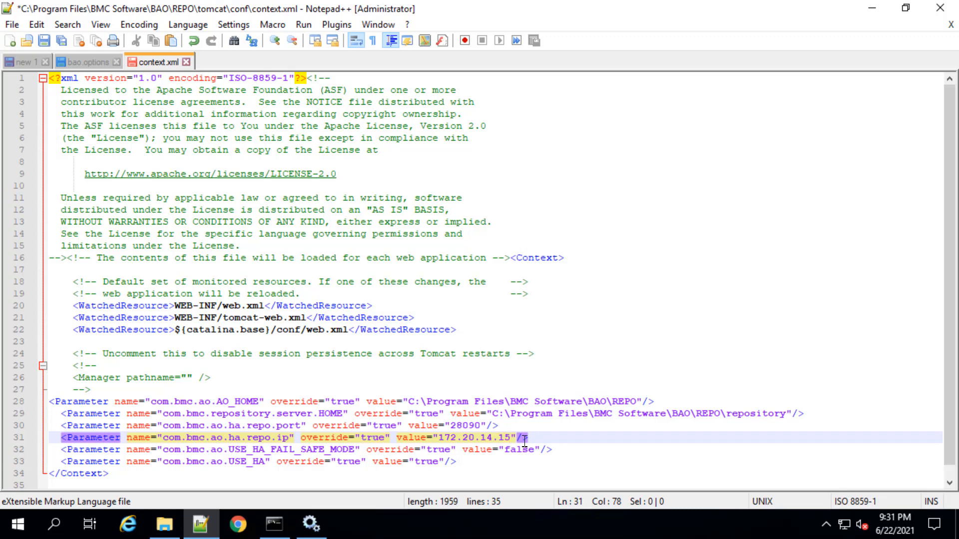
text(3)
right_click(165, 62)
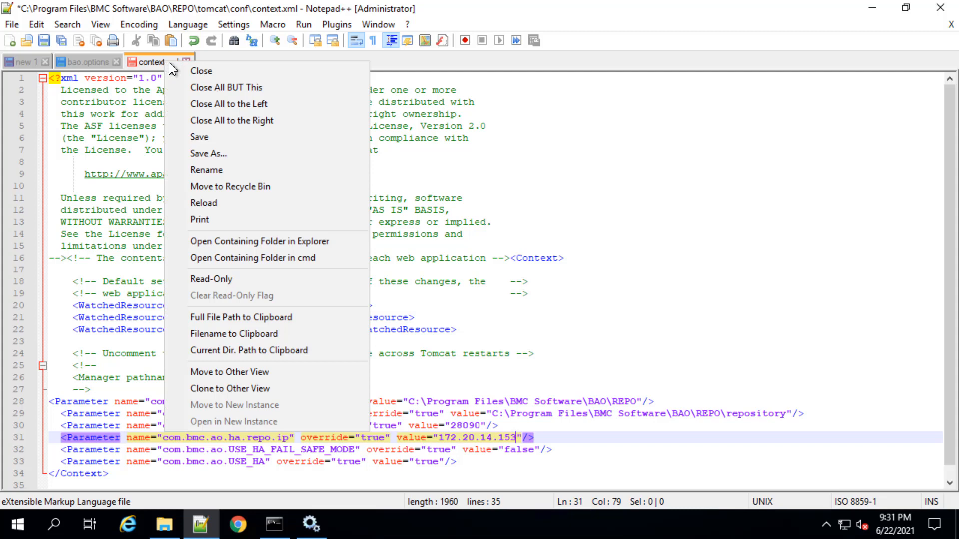
click(200, 138)
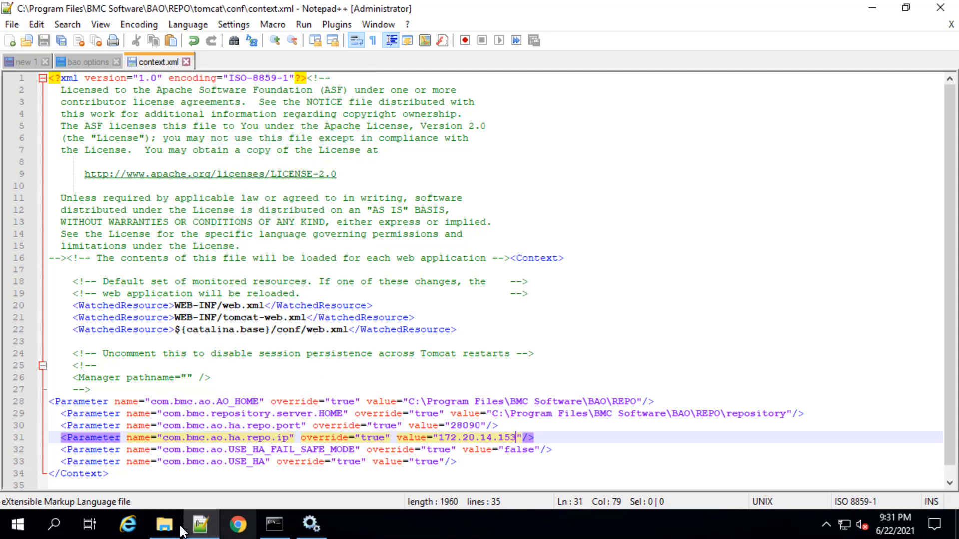
Open the broker-config XML file from REPO\repository\server\.jms in Notepad++
mouse_move(183, 532)
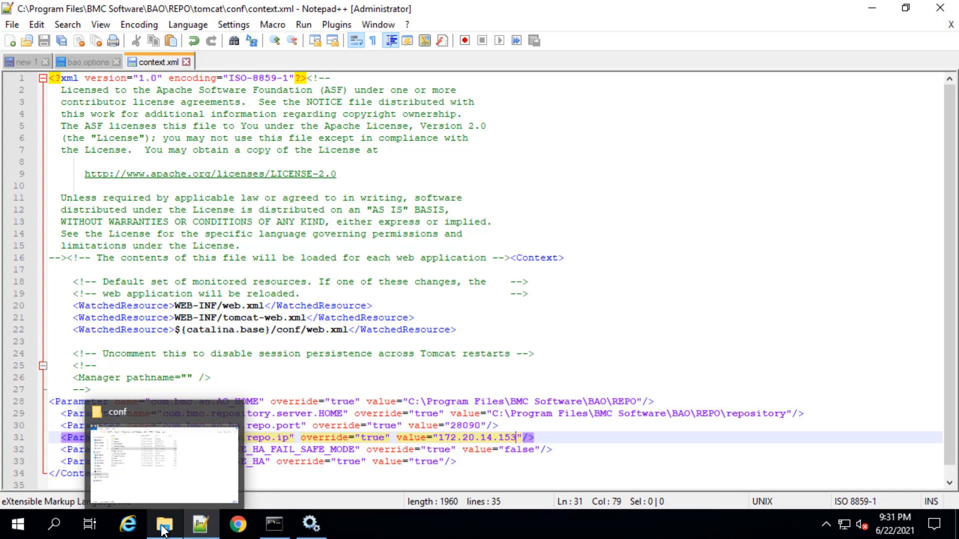
click(168, 529)
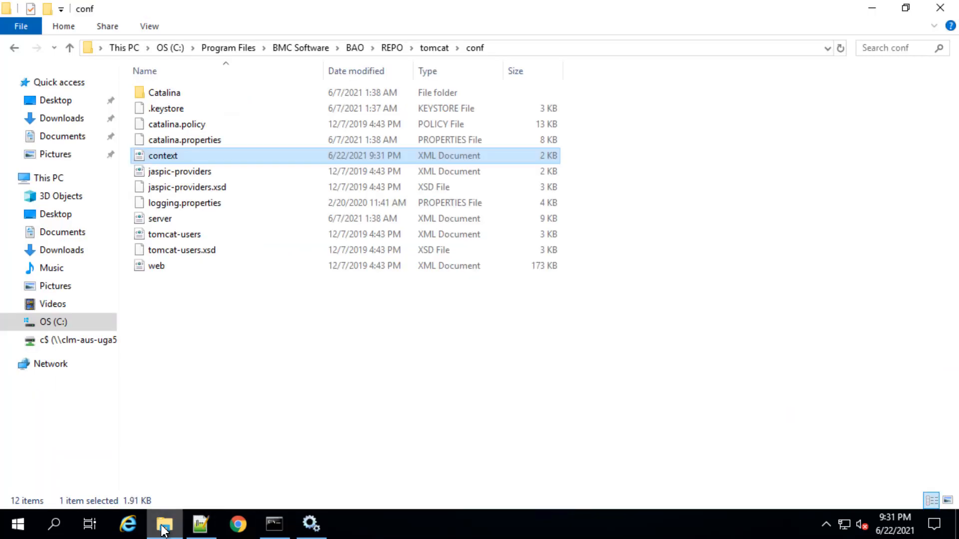
click(391, 48)
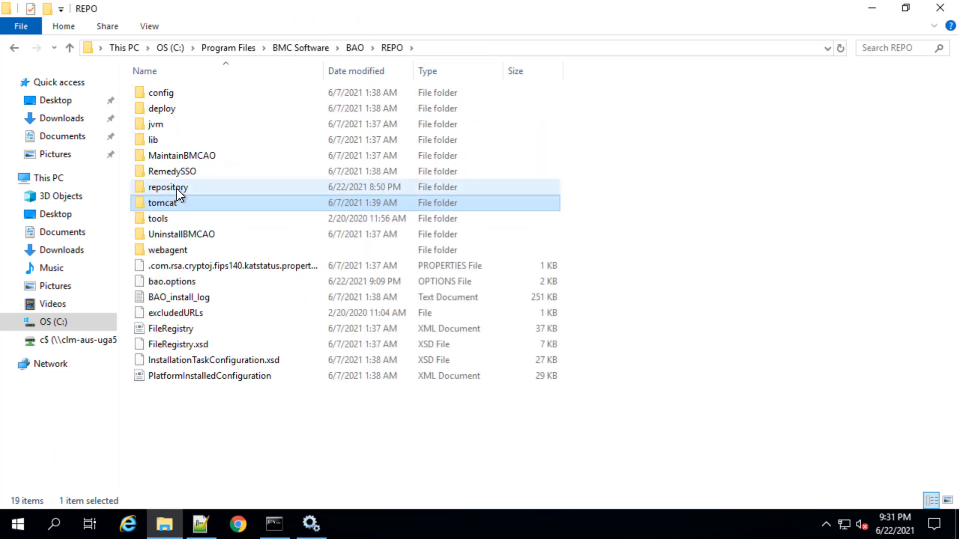
double_click(175, 188)
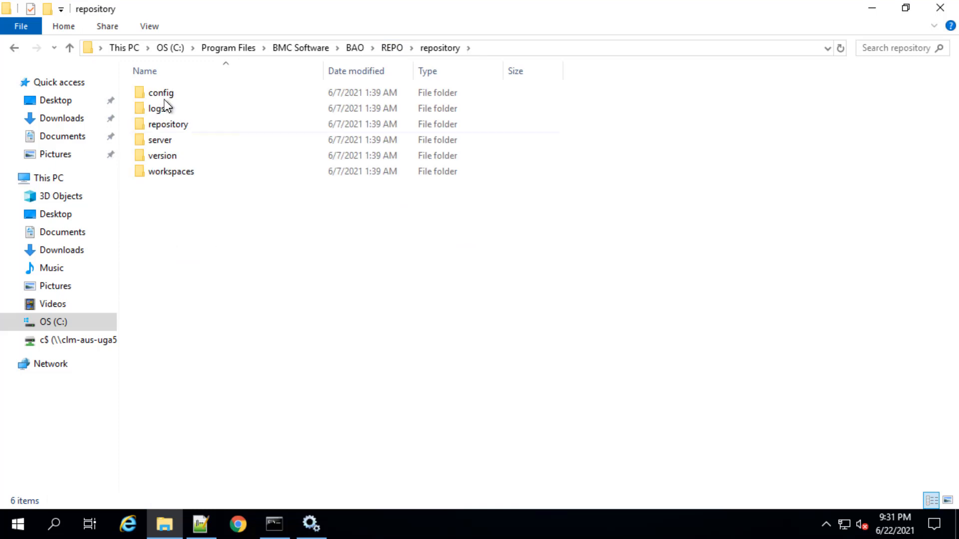
double_click(171, 144)
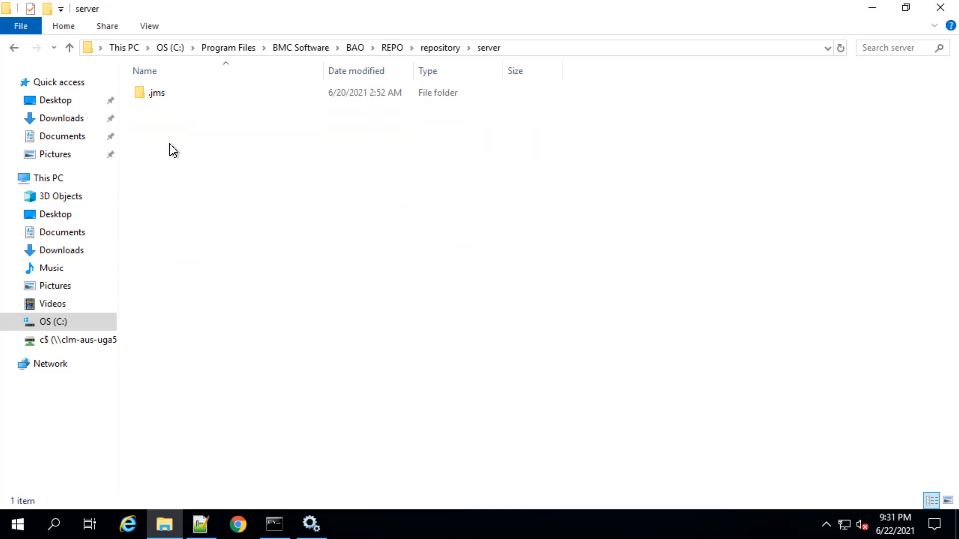
double_click(156, 95)
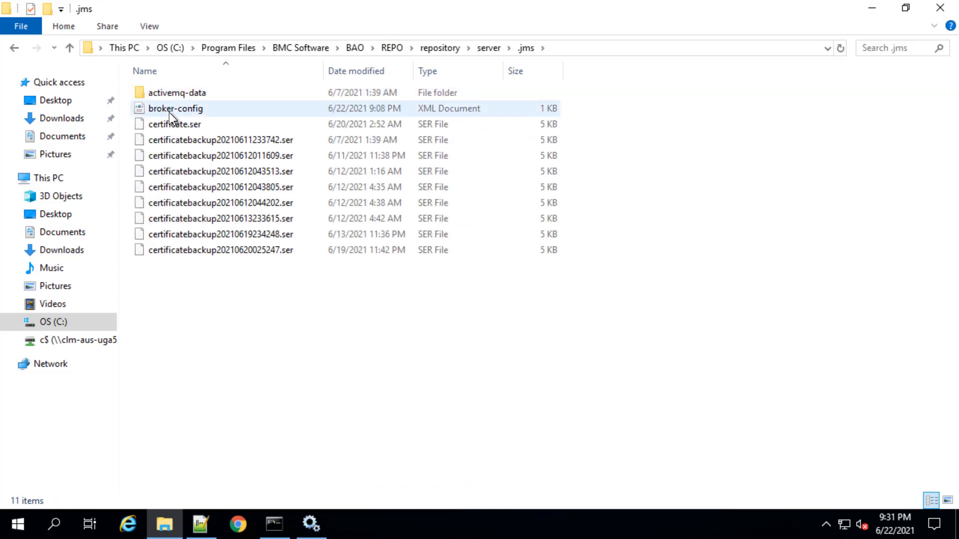
right_click(169, 113)
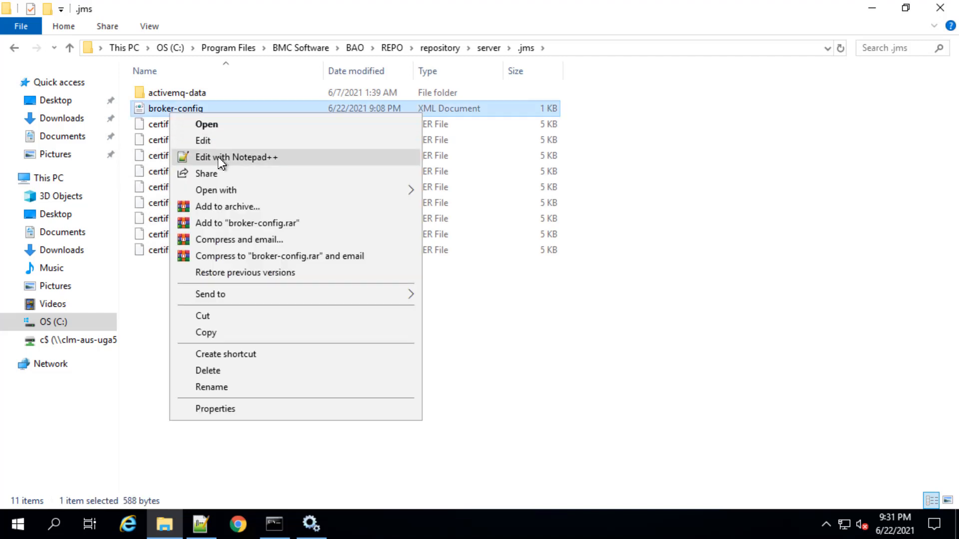
click(218, 157)
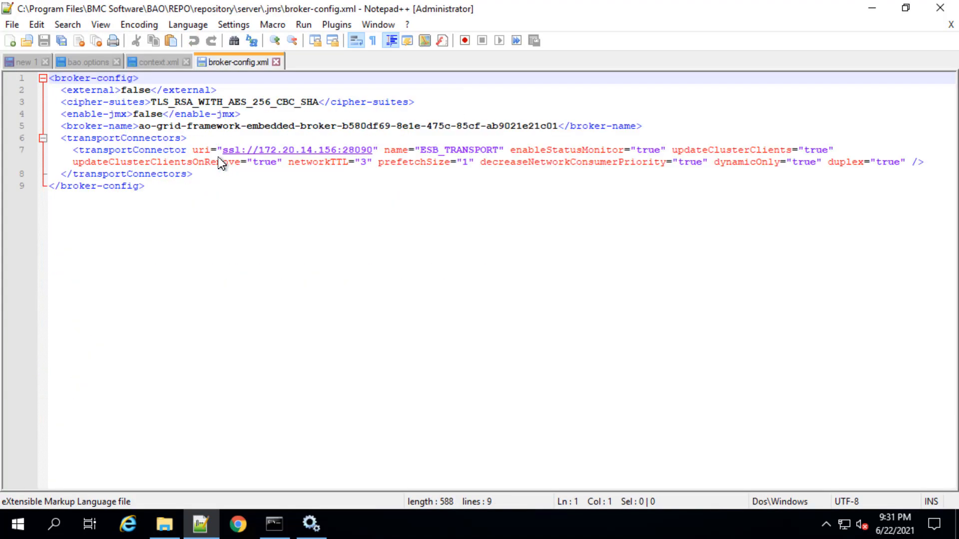
Change the IP address in the transportConnector URI to 172.20.14.153 and save broker-config.xml
click(337, 152)
key(BackSpace)
text(3)
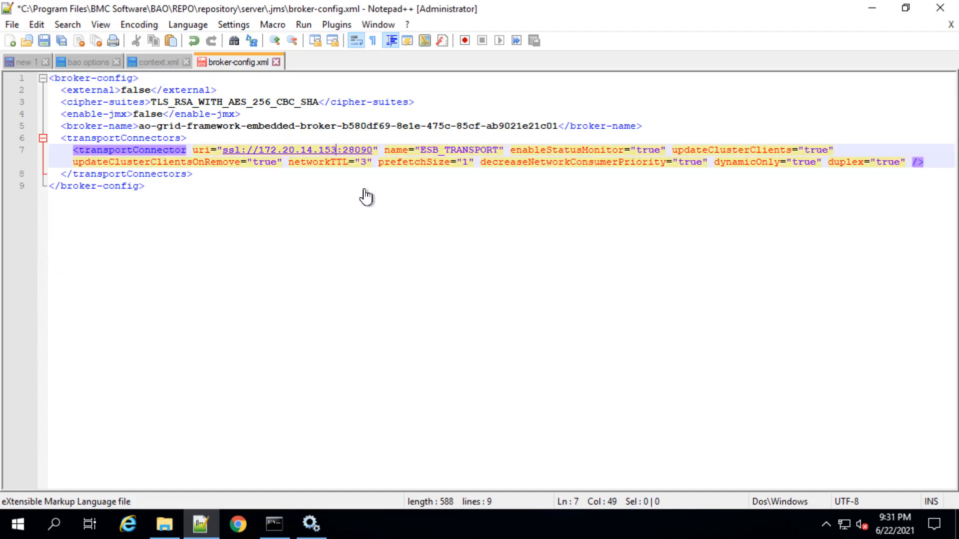
right_click(247, 58)
click(291, 138)
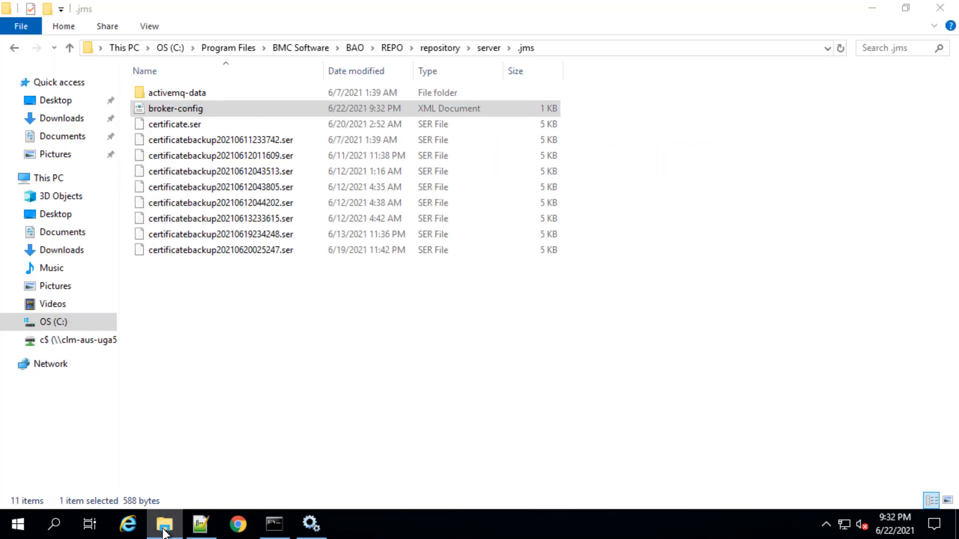
Return to the REPO folder in File Explorer and open bao.options in Notepad++
click(166, 529)
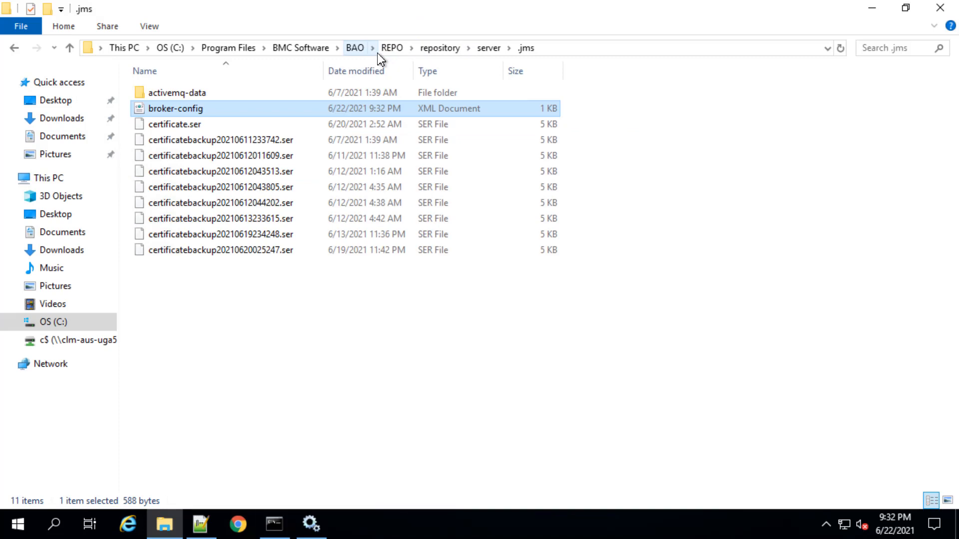
click(388, 52)
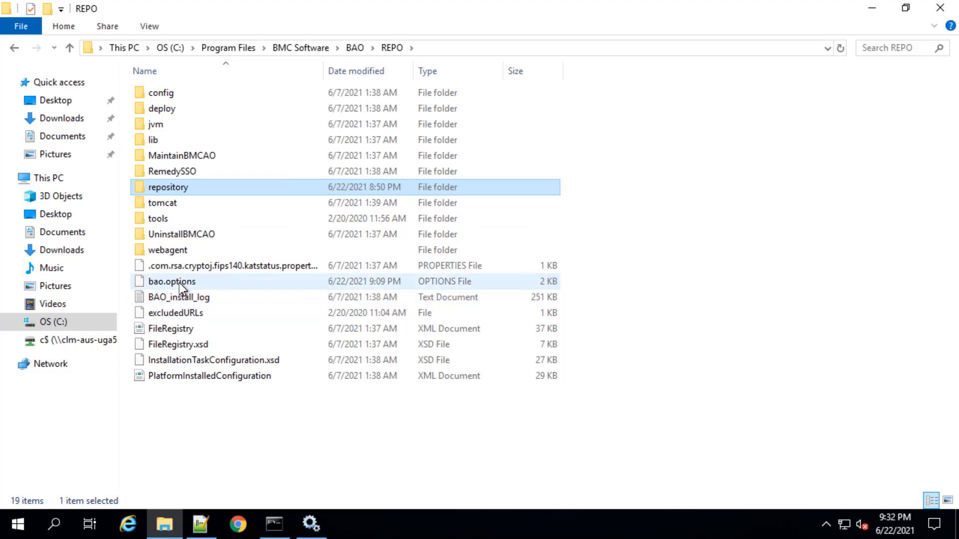
click(178, 283)
right_click(179, 282)
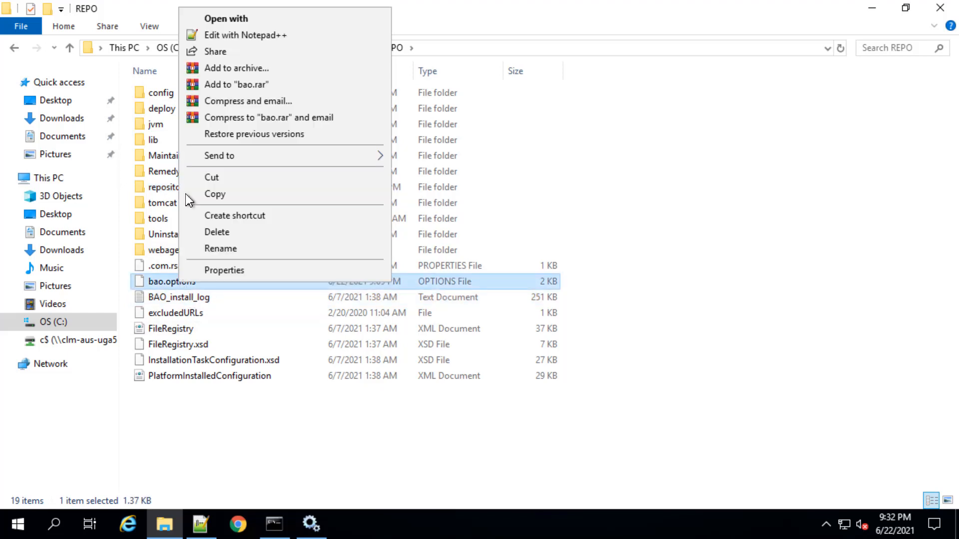
click(239, 35)
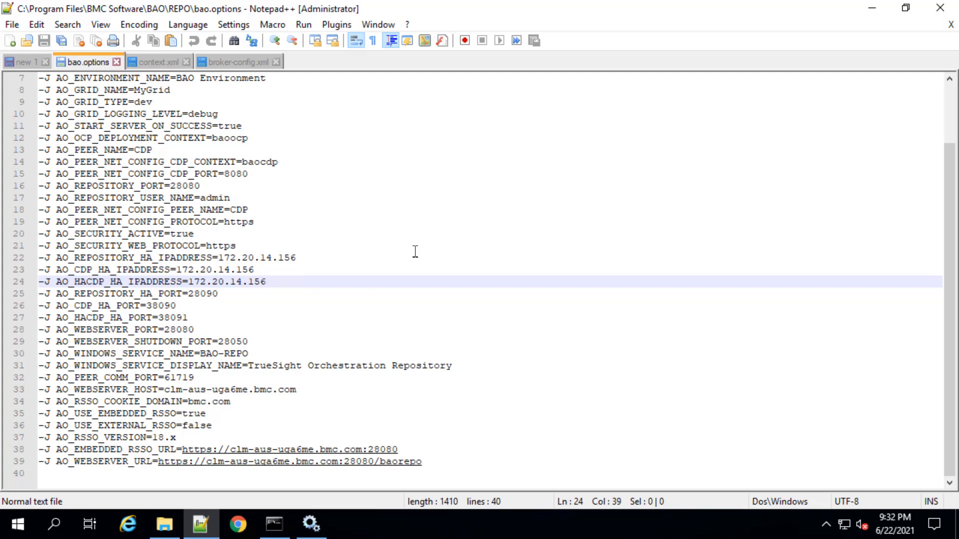
Set AO_REPOSITORY_HA_IPADDRESS and AO_CDP_HA_IPADDRESS to 172.20.14.153 in bao.options and save the file
click(303, 260)
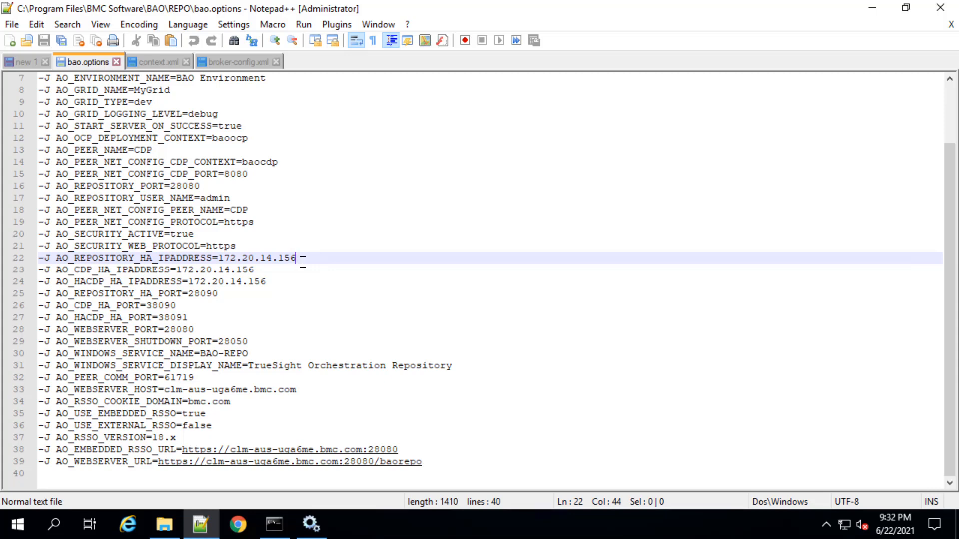
key(BackSpace)
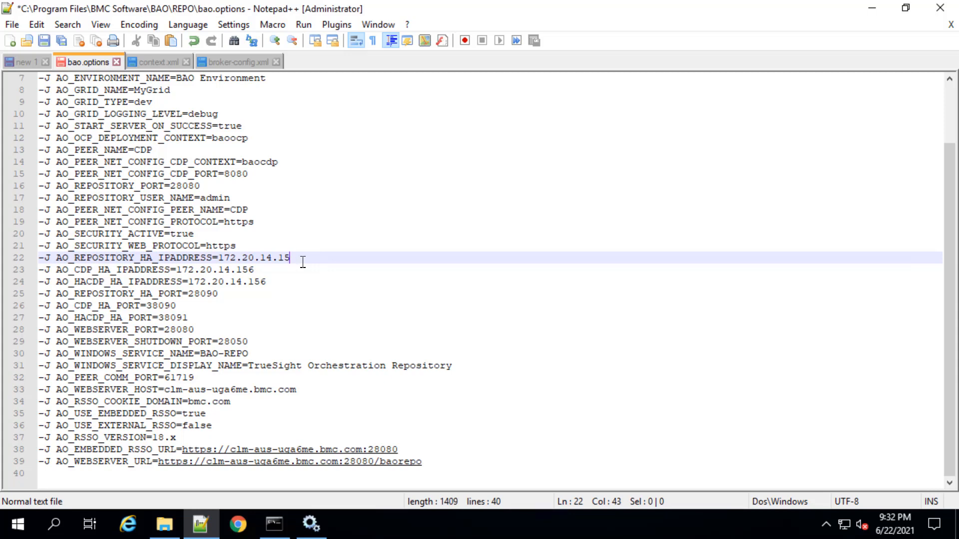
text(3)
key(Down)
key(Down)
key(Down)
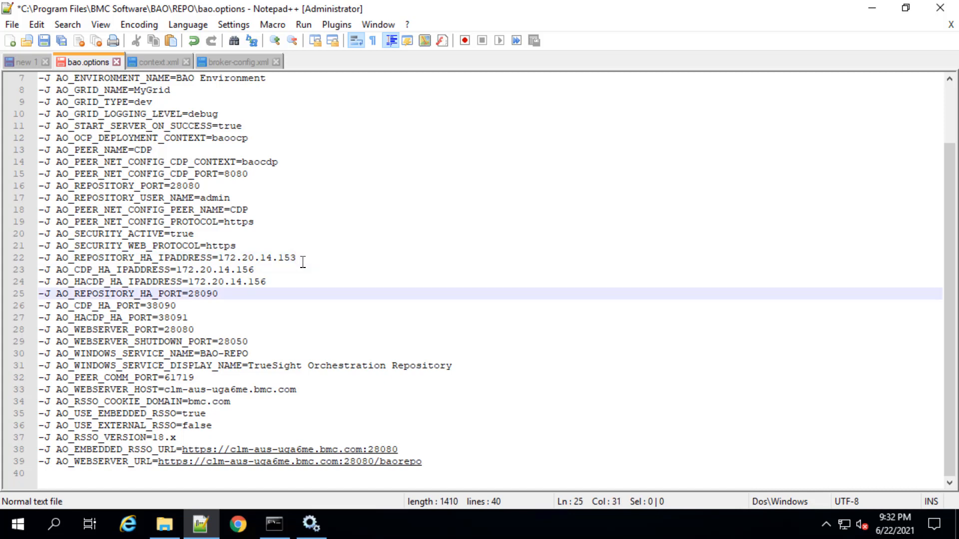
click(251, 271)
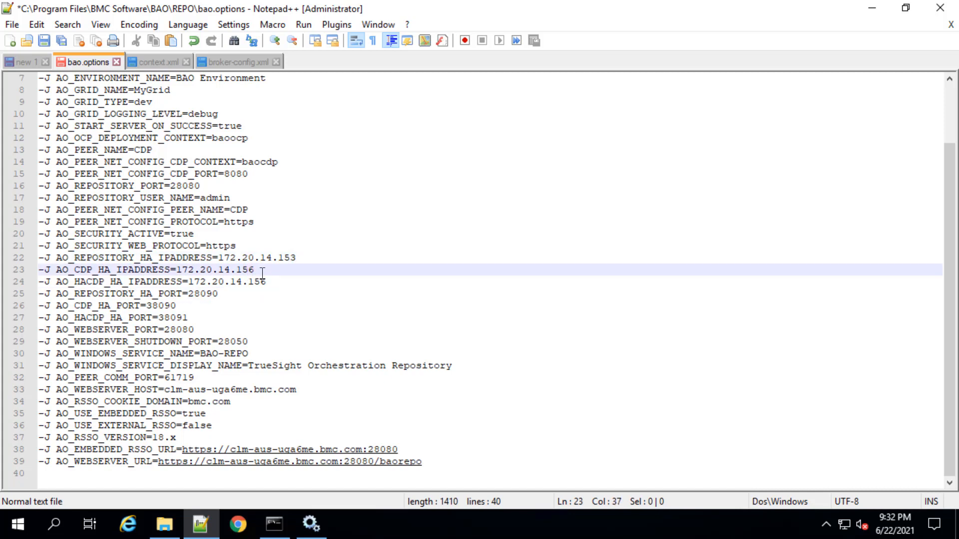
key(BackSpace)
text(3)
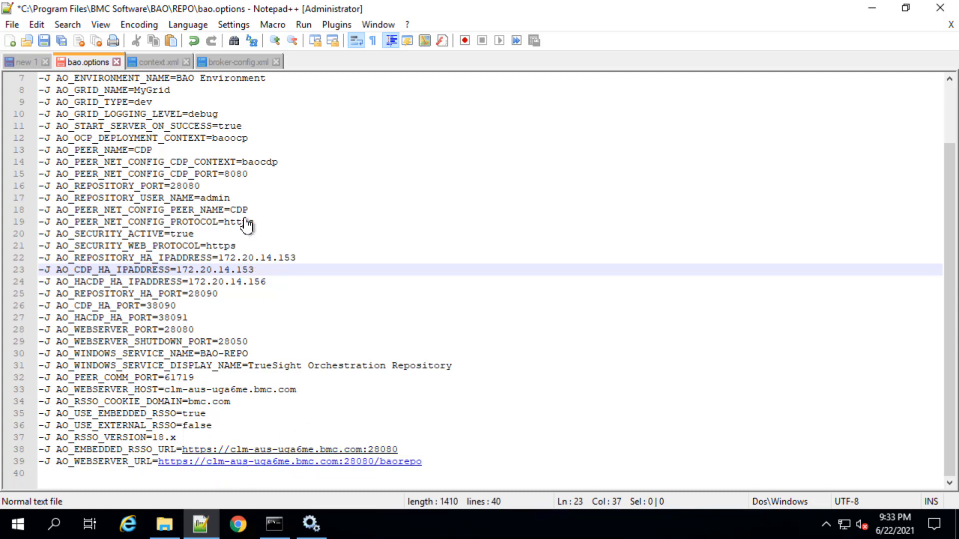
right_click(85, 62)
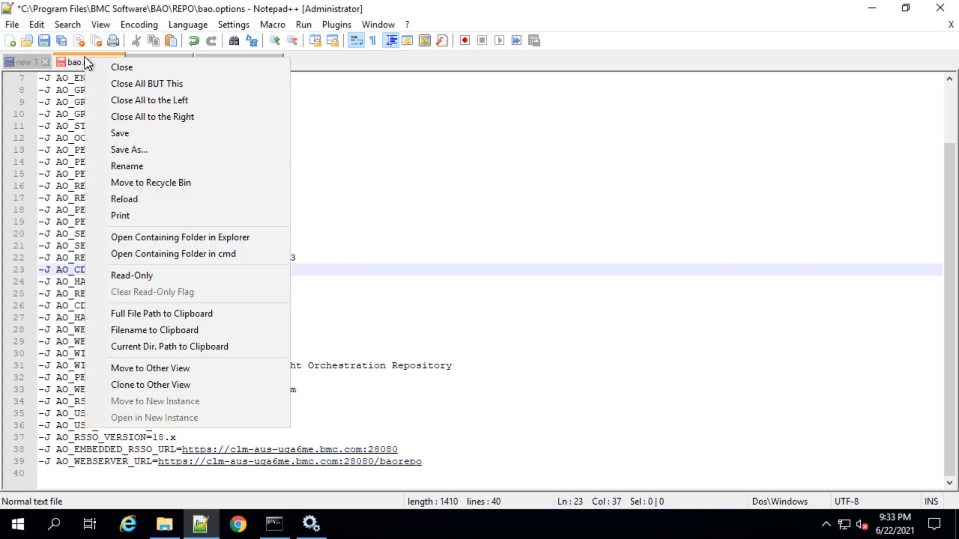
click(123, 132)
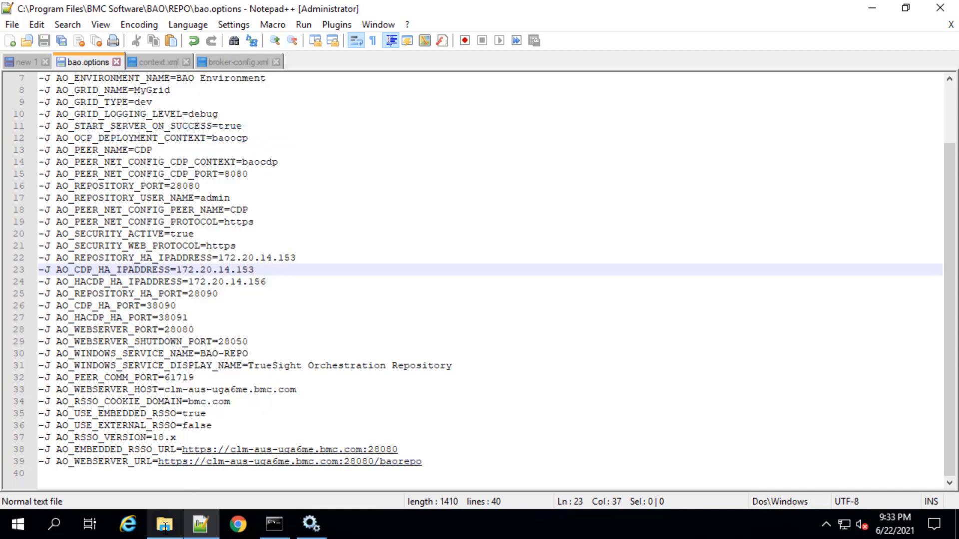
Open the rsso XML file from the REPO\config folder in Notepad++
mouse_move(166, 527)
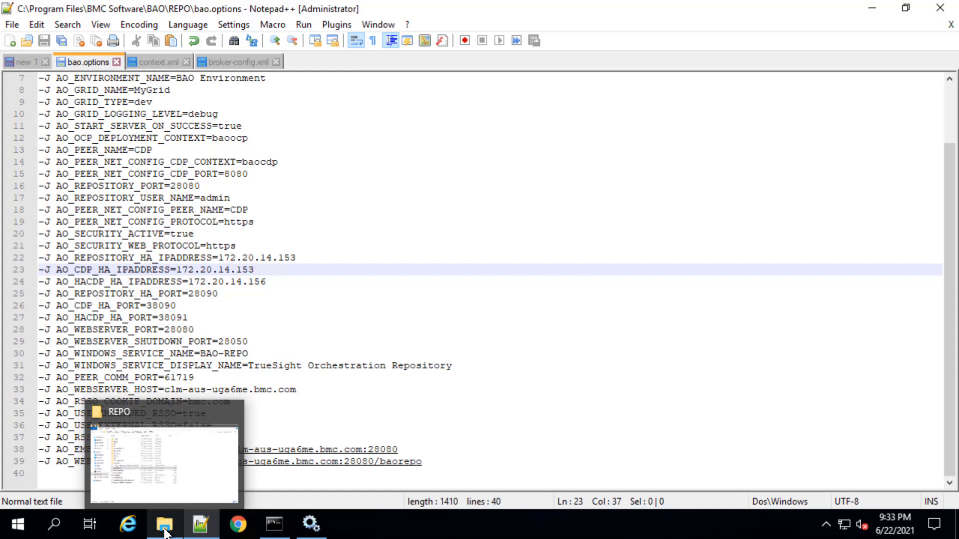
click(171, 462)
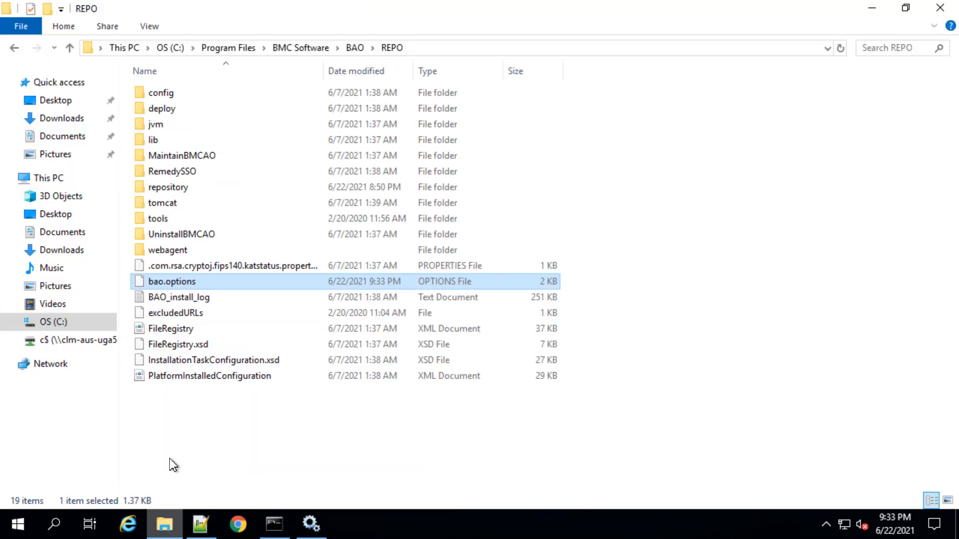
double_click(170, 95)
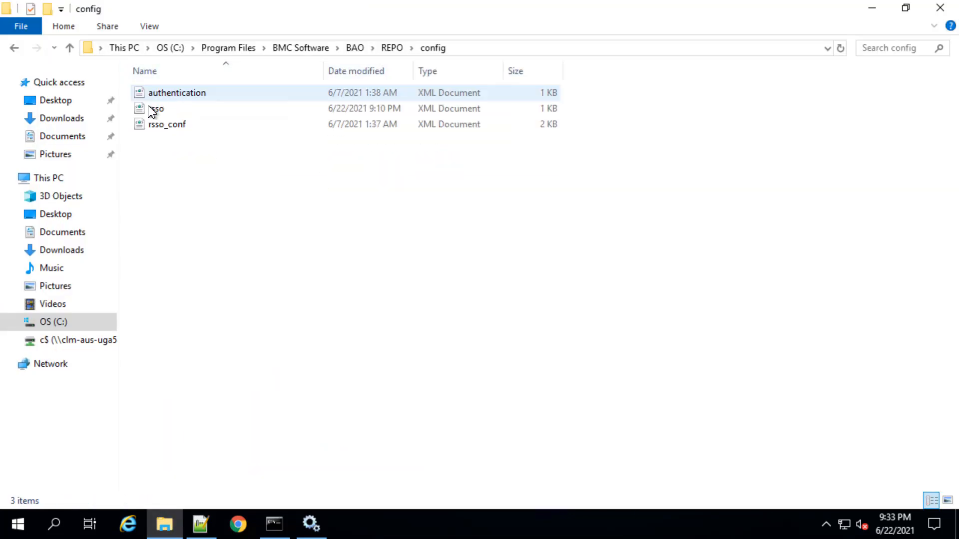
right_click(152, 113)
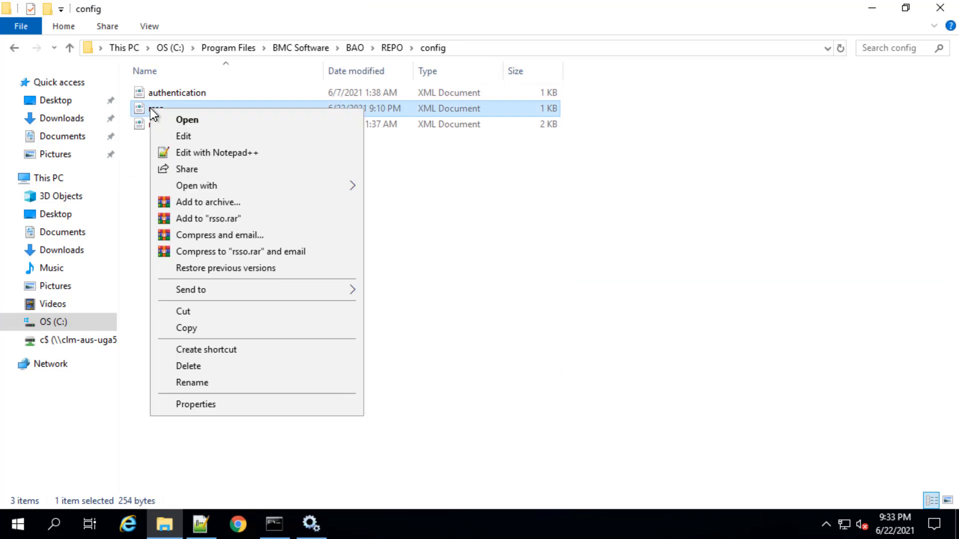
click(205, 152)
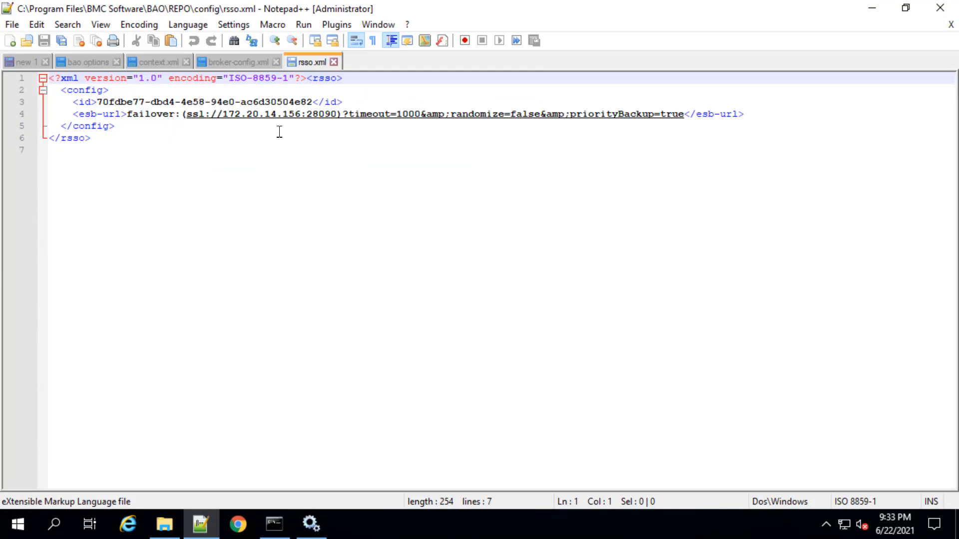
Change the IP address in the esb-url entry to 172.20.14.153 and save rsso.xml
click(302, 119)
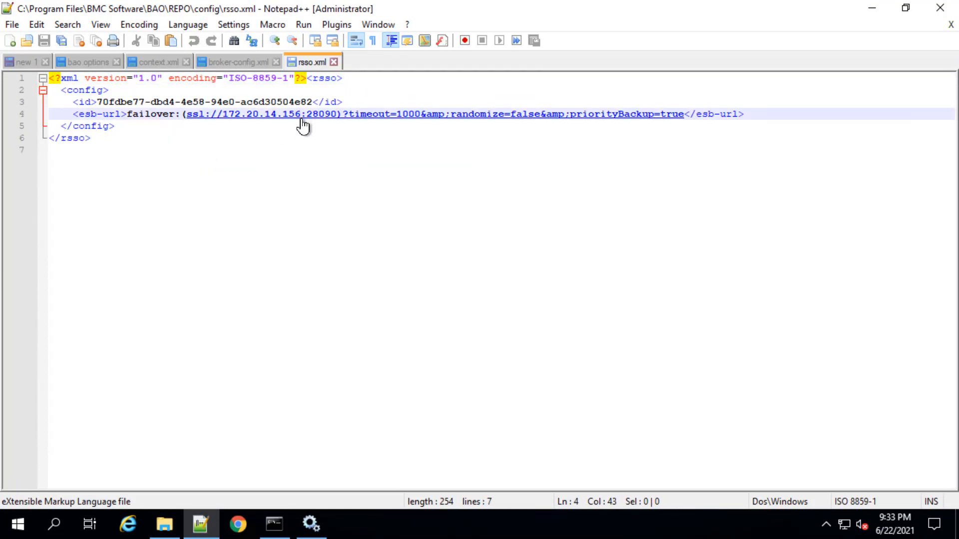
key(BackSpace)
text(3)
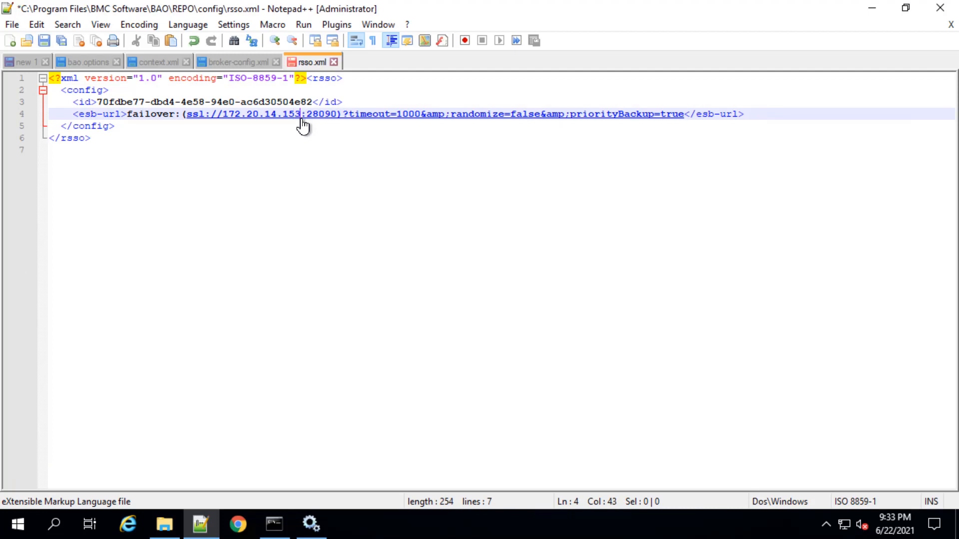
right_click(308, 62)
click(345, 137)
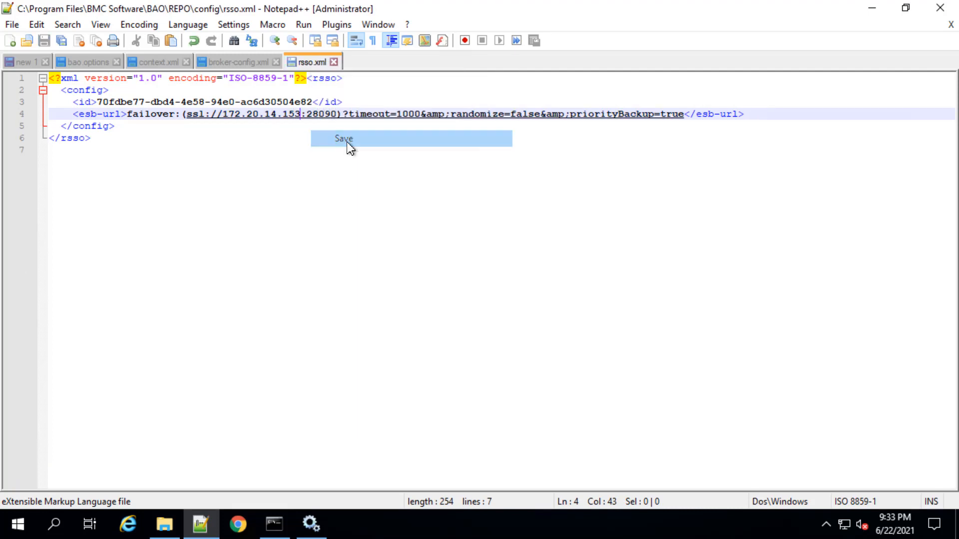
Open the authentication XML file from the REPO\config folder in Notepad++ and check its URL entry
click(164, 524)
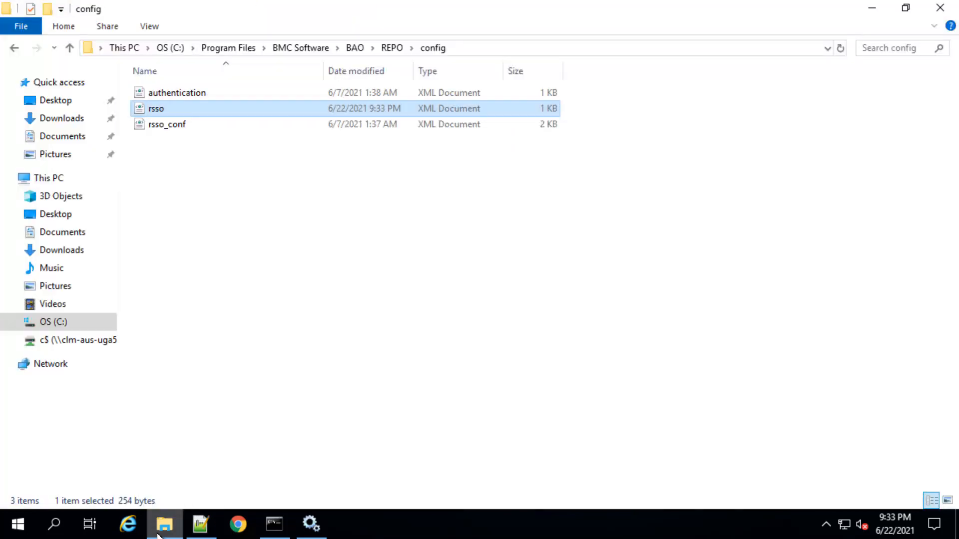
right_click(191, 93)
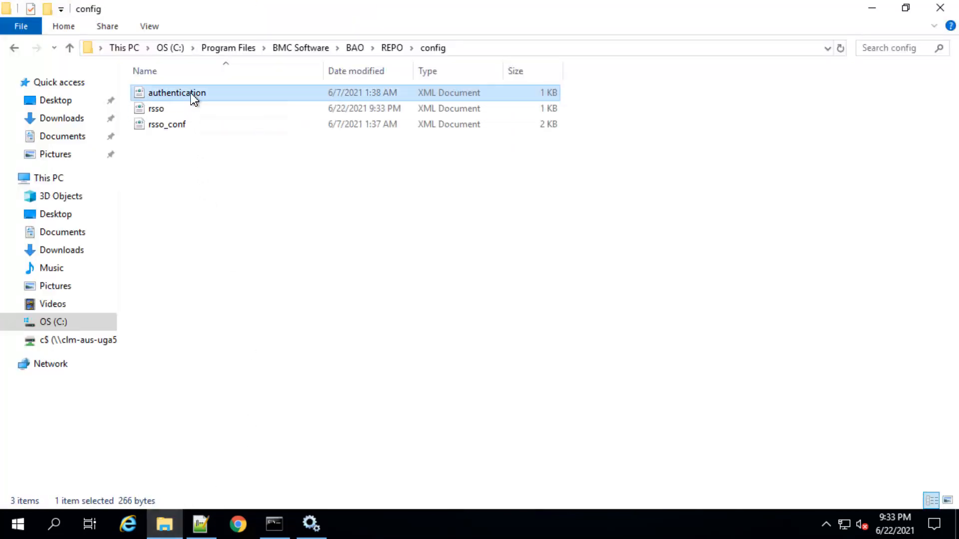
click(242, 135)
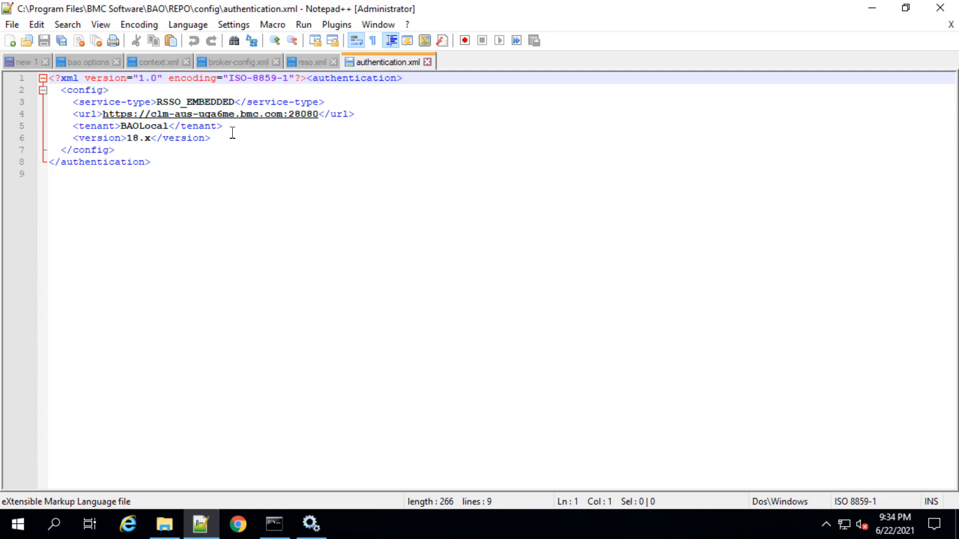
key(alt+Tab)
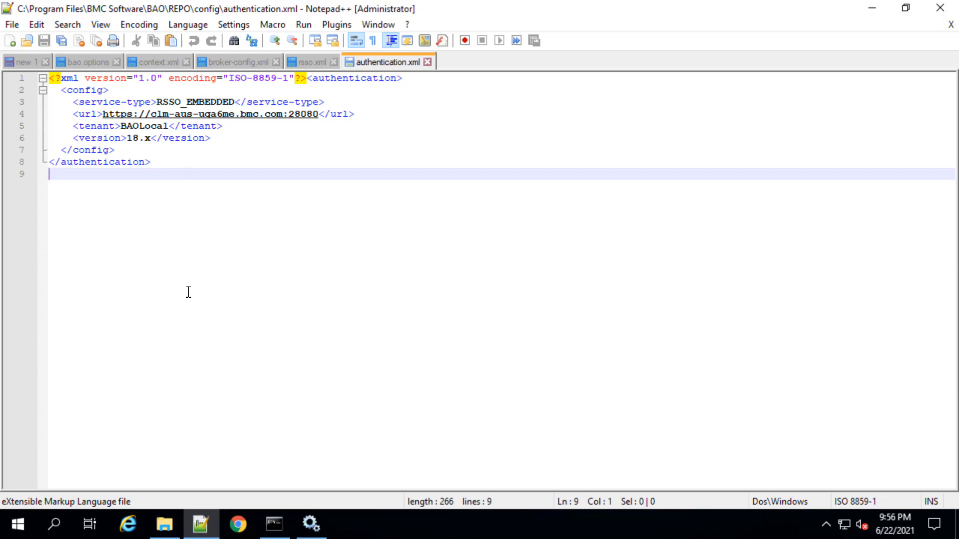
click(873, 7)
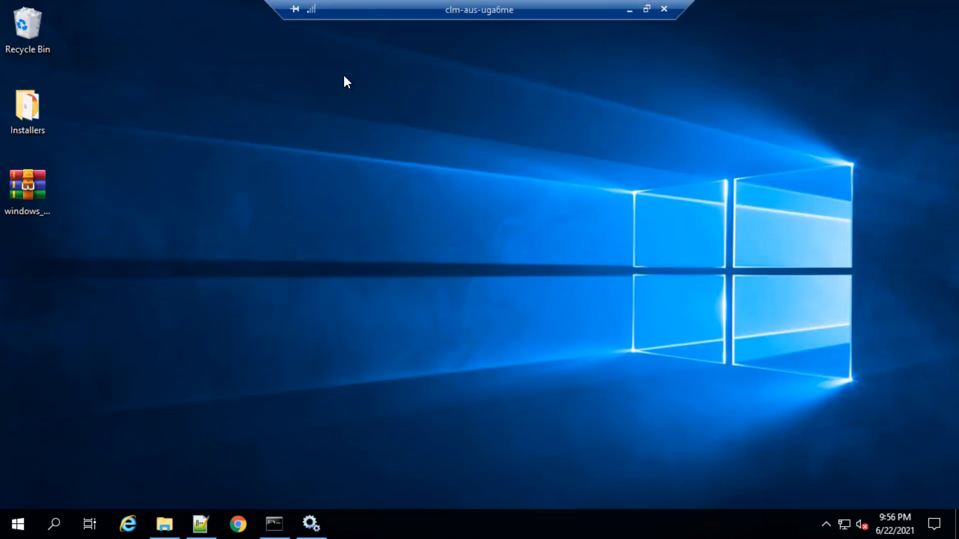
click(295, 8)
click(295, 10)
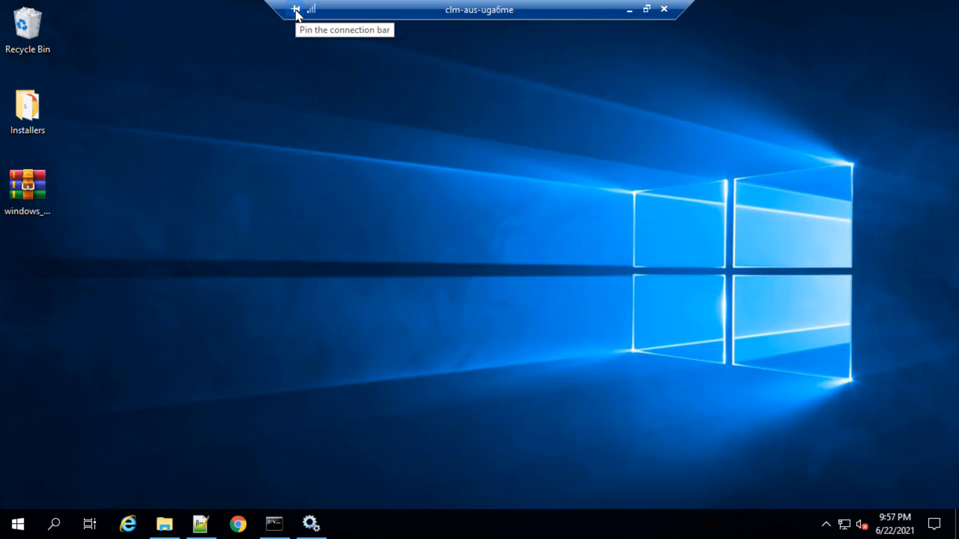
click(295, 10)
click(295, 11)
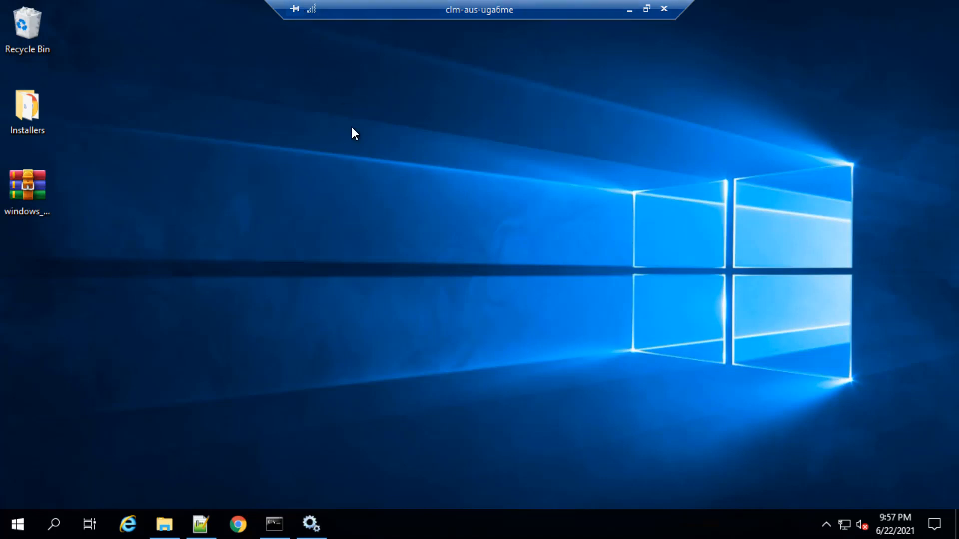
Browse in File Explorer to BAO\CDP\tomcat\conf and open the context XML file in Notepad++
click(169, 533)
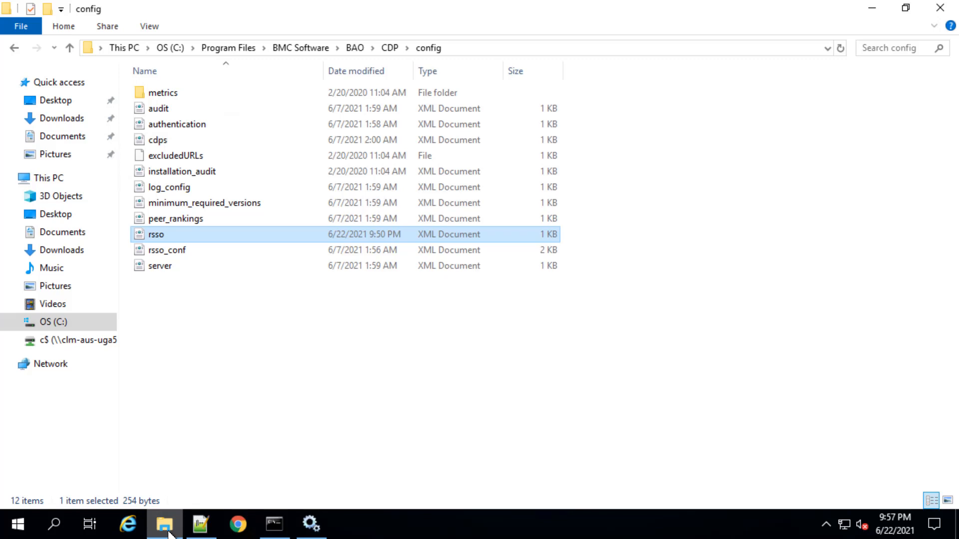
click(357, 48)
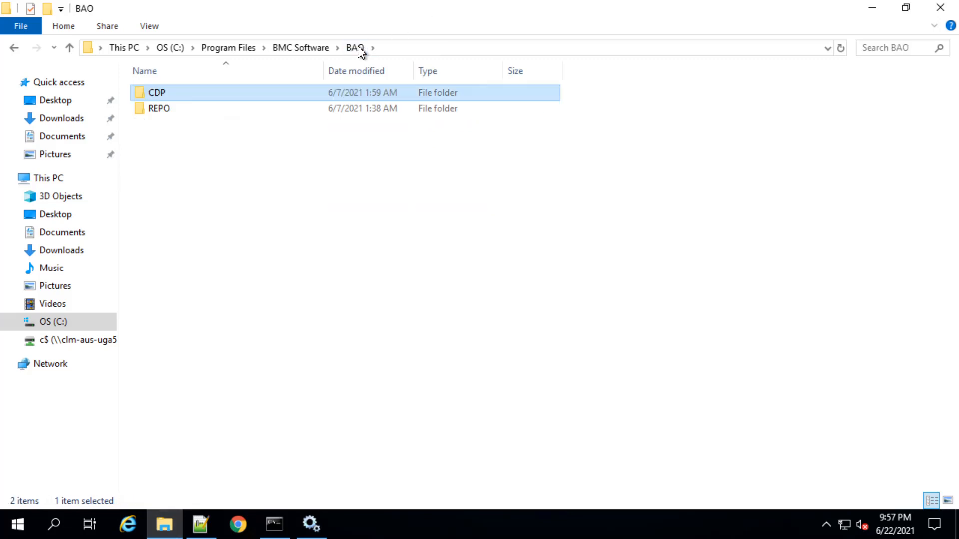
double_click(161, 94)
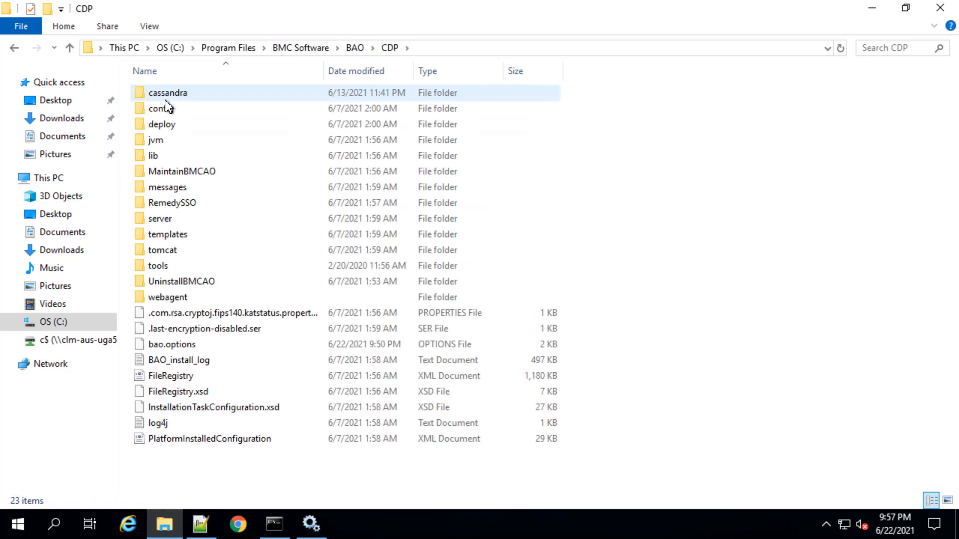
double_click(171, 252)
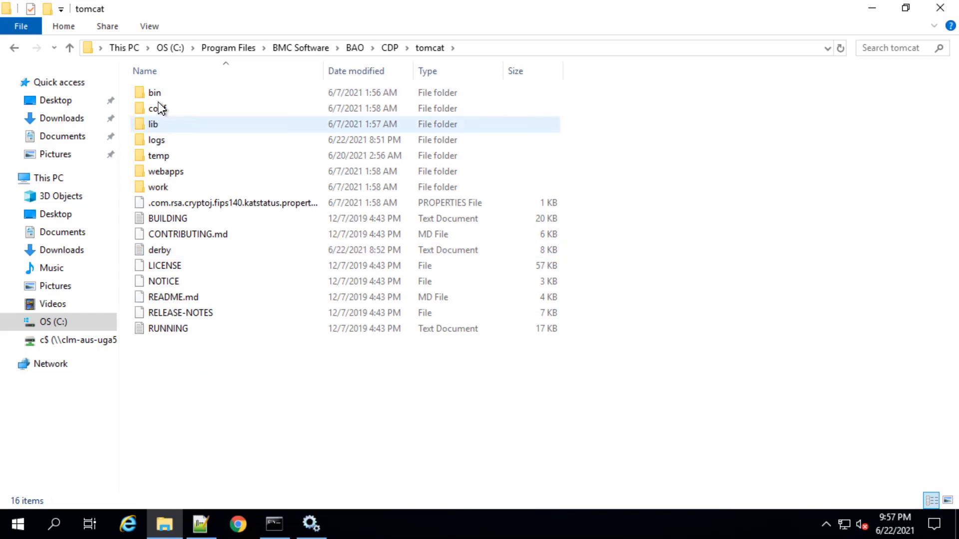
click(160, 108)
double_click(159, 108)
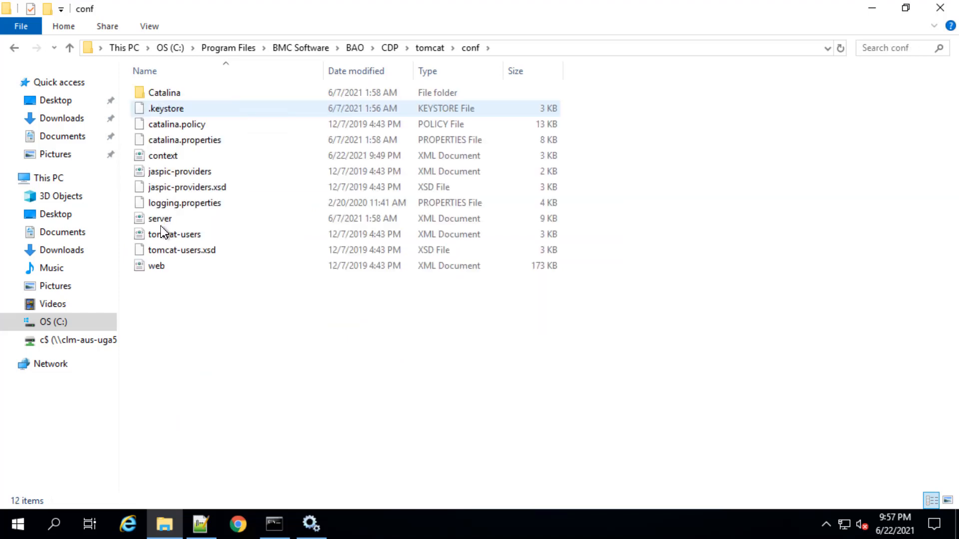
right_click(164, 156)
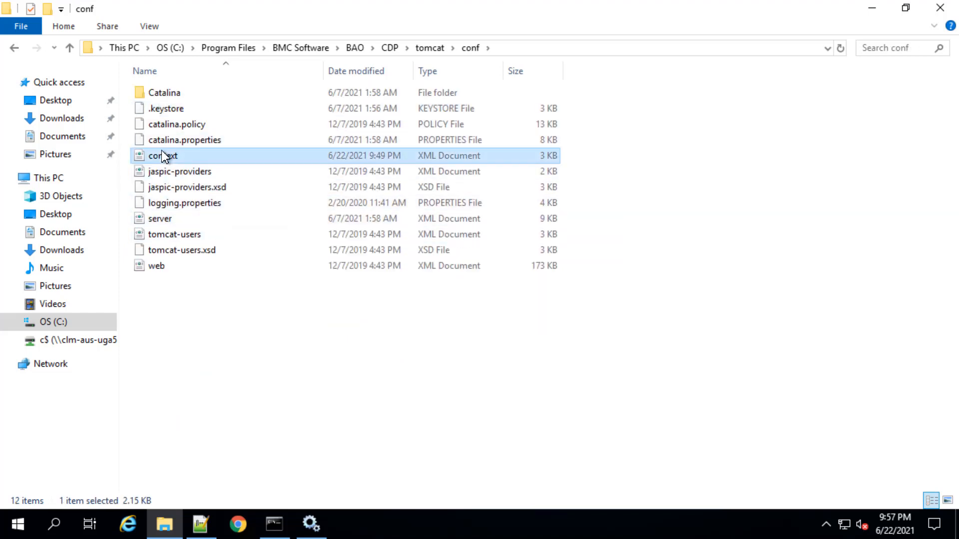
click(223, 195)
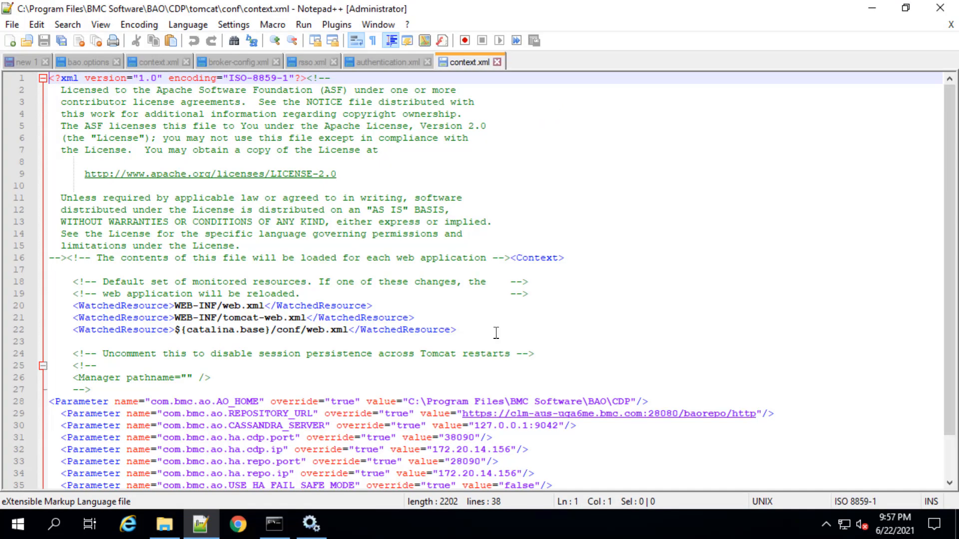
Set com.bmc.ao.ha.cdp.ip and com.bmc.ao.ha.repo.ip to 172.20.14.153 in the CDP context.xml and save the file
scroll(544, 453, down, 1)
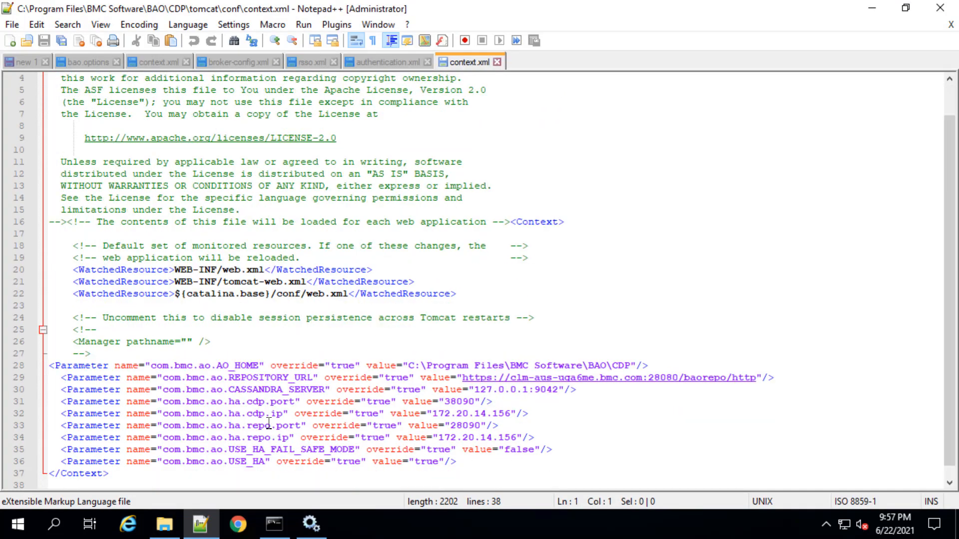
click(512, 414)
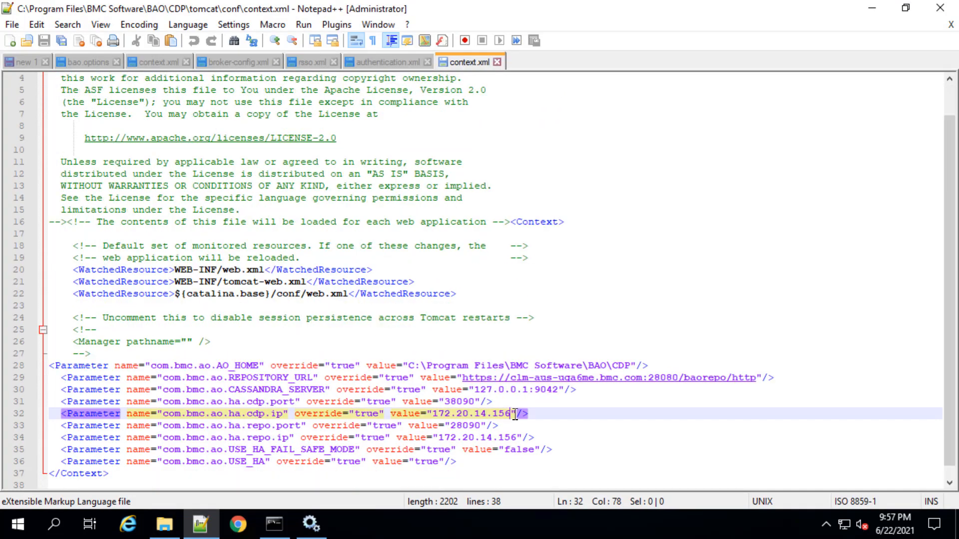
key(BackSpace)
text(3)
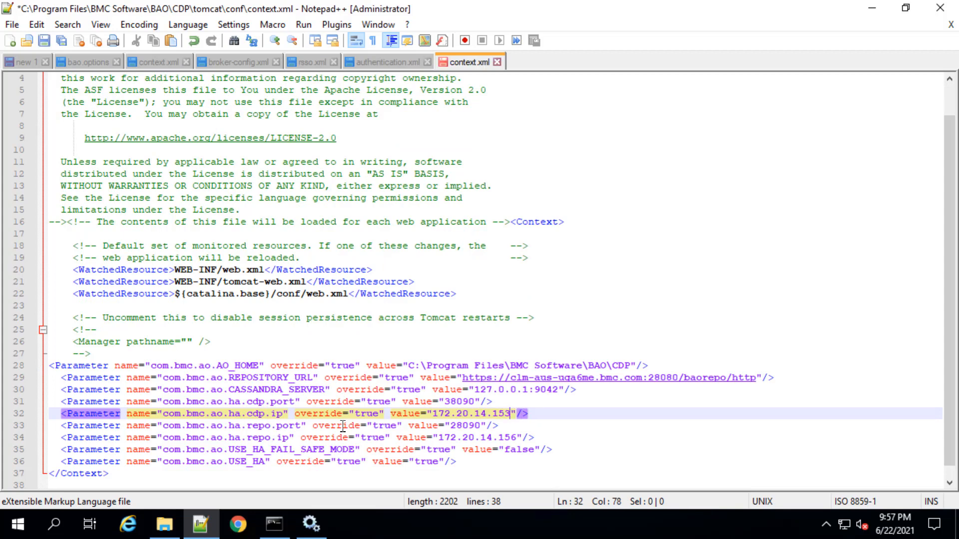
click(519, 439)
key(BackSpace)
text(3)
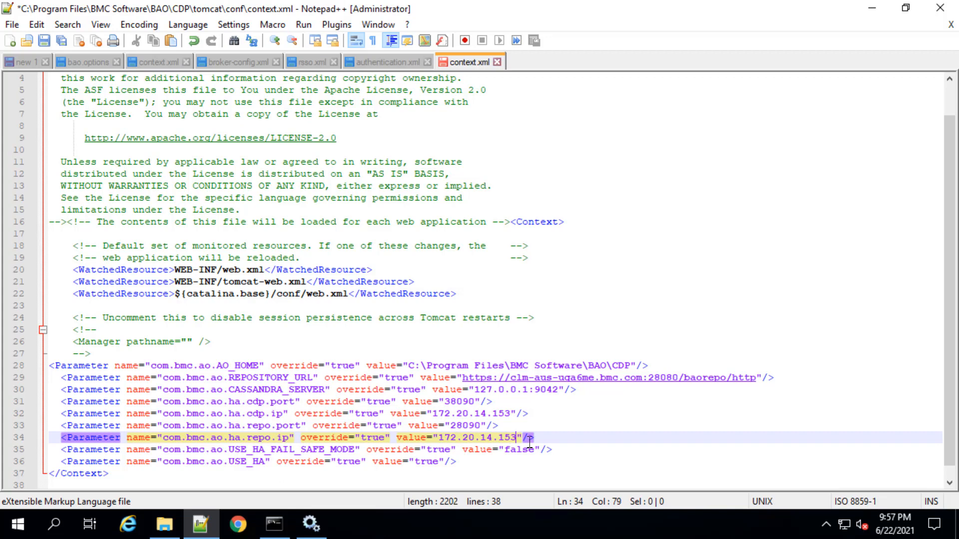
right_click(447, 61)
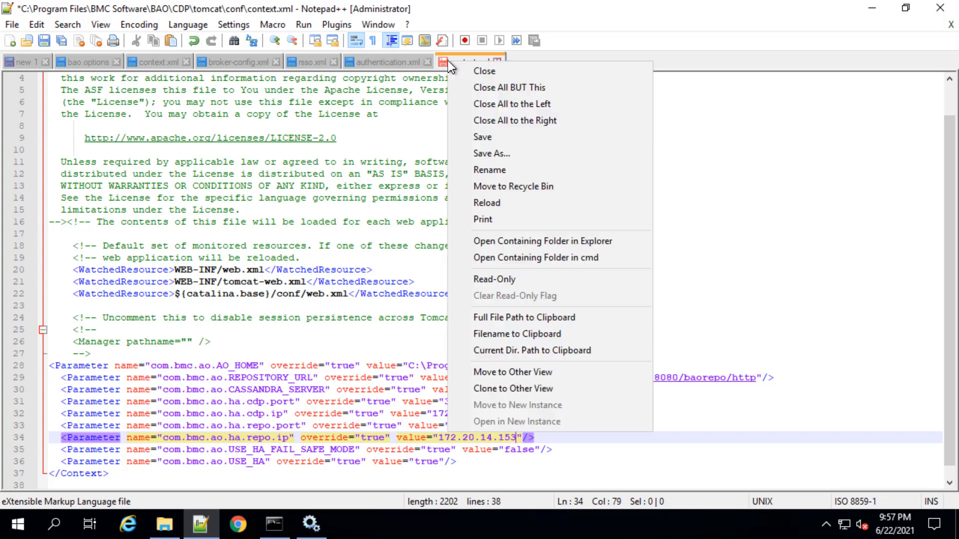
click(488, 136)
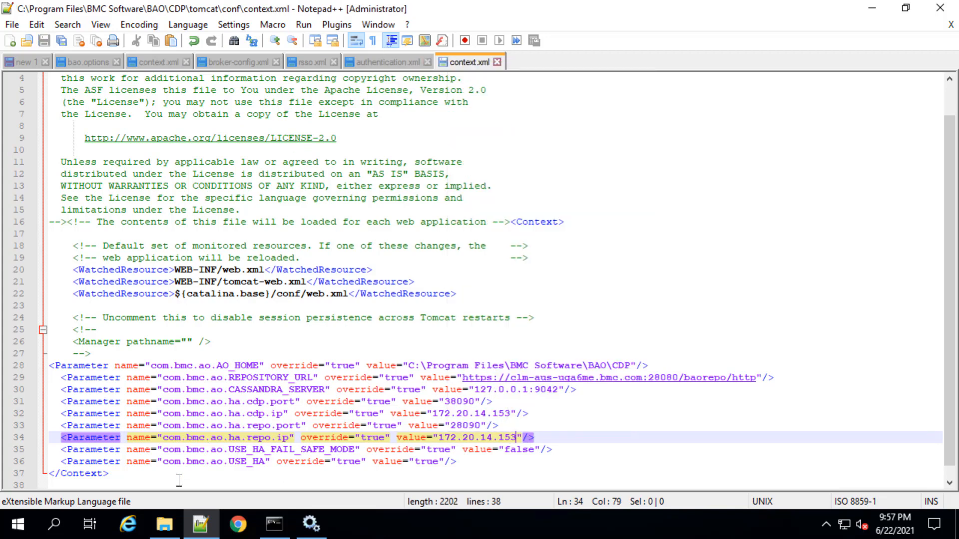
Browse in File Explorer to BAO\CDP\server\.jms and open the broker-config XML file in Notepad++
mouse_move(158, 529)
click(164, 494)
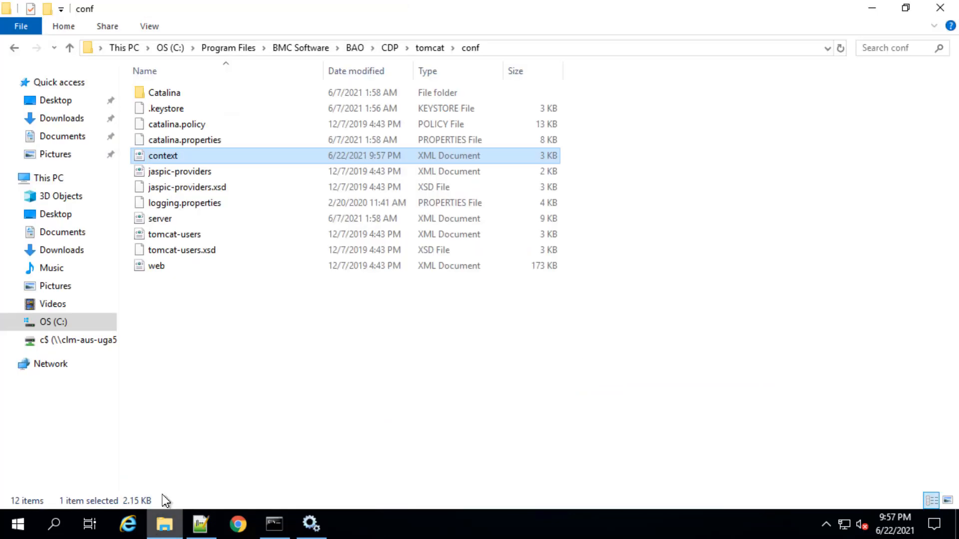
click(390, 49)
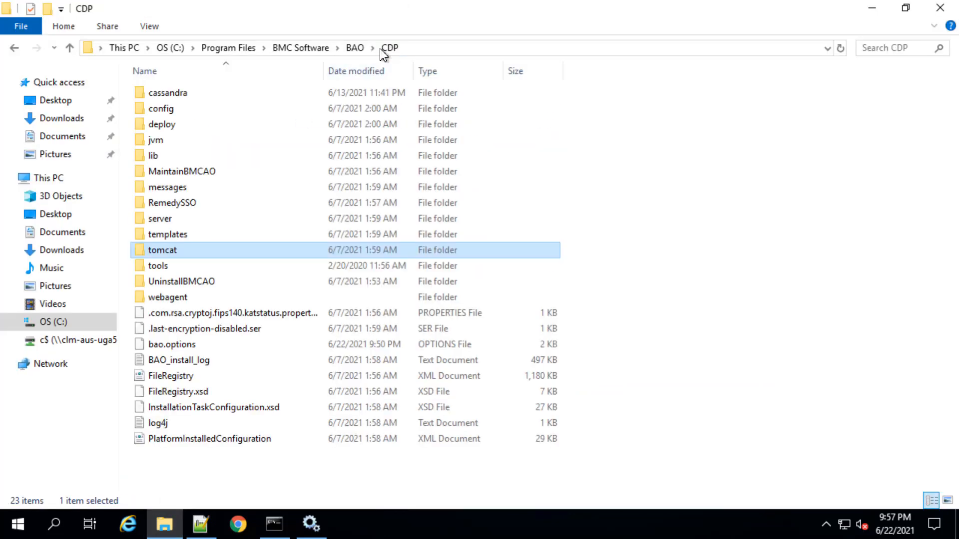
double_click(199, 218)
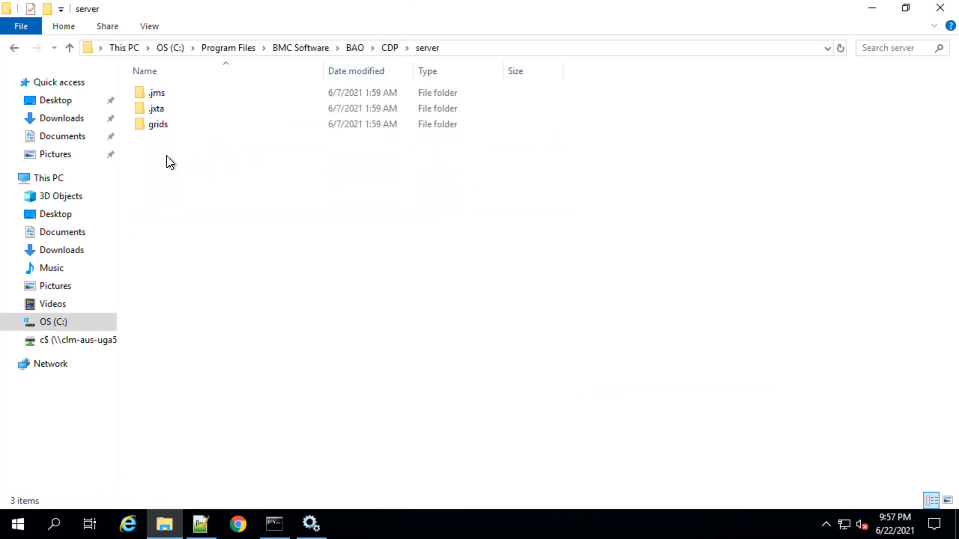
double_click(157, 94)
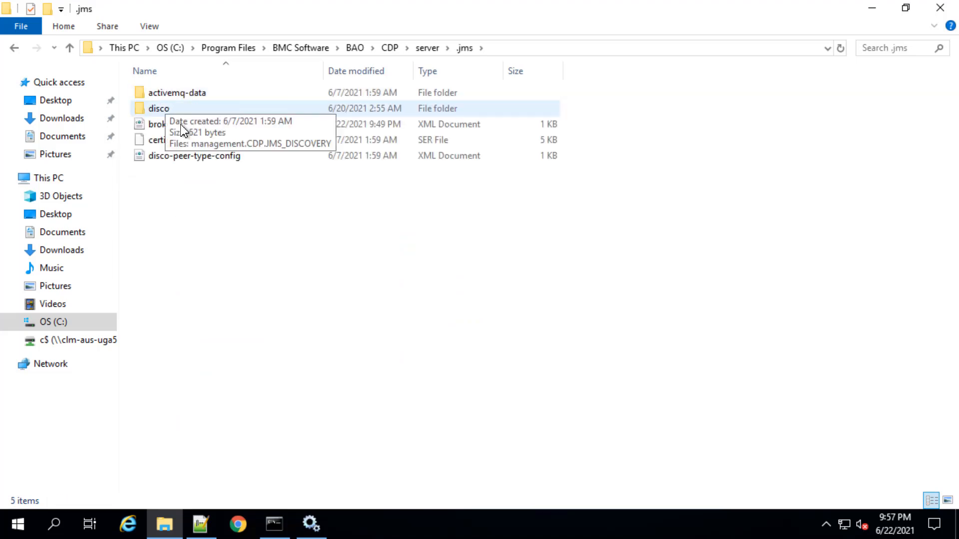
right_click(180, 125)
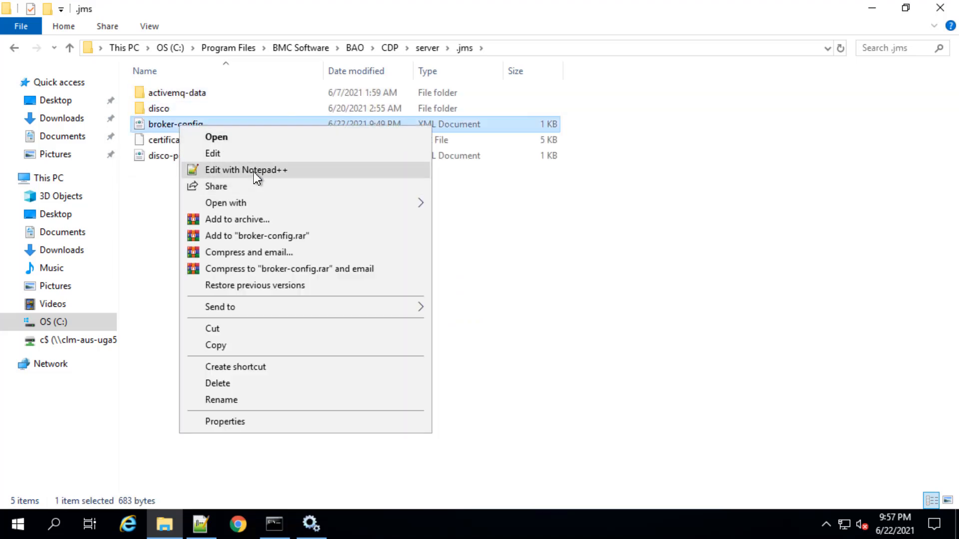
click(256, 173)
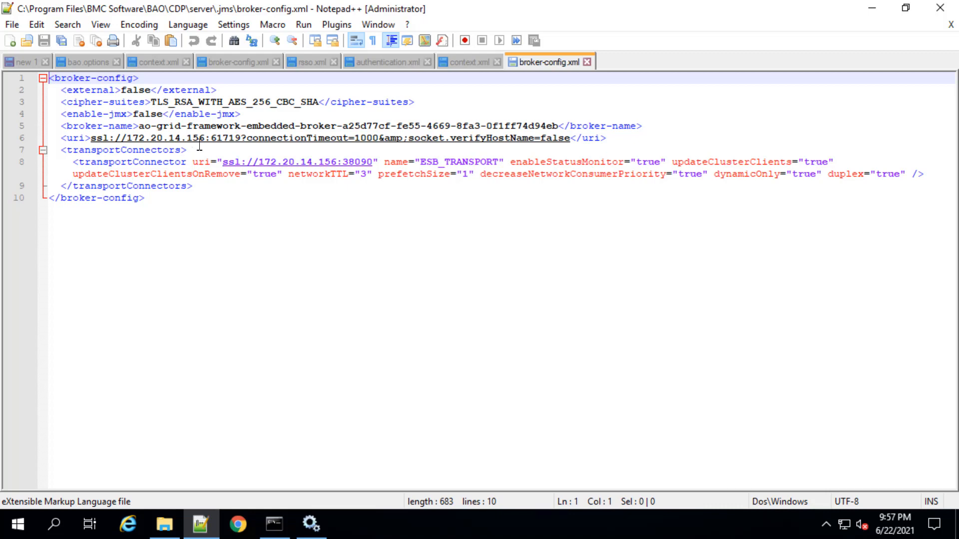
Set the IP address to 172.20.14.153 in the uri element and the transportConnector uri of the CDP broker-config.xml, and save the file
click(204, 139)
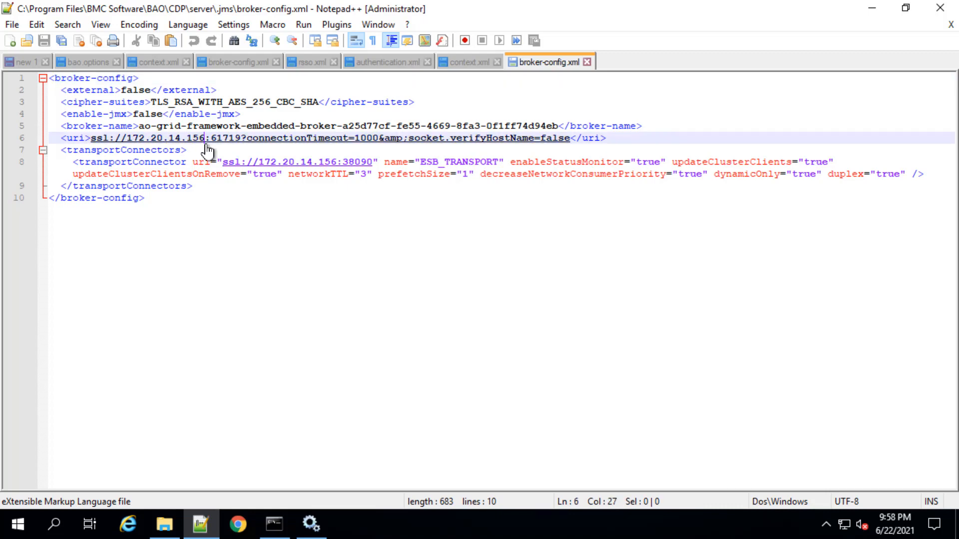
key(BackSpace)
text(3)
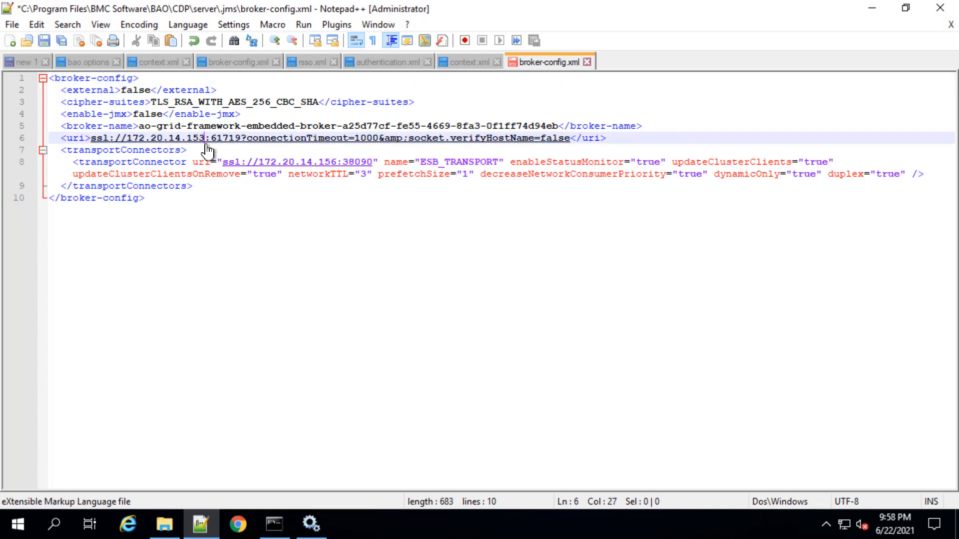
click(337, 163)
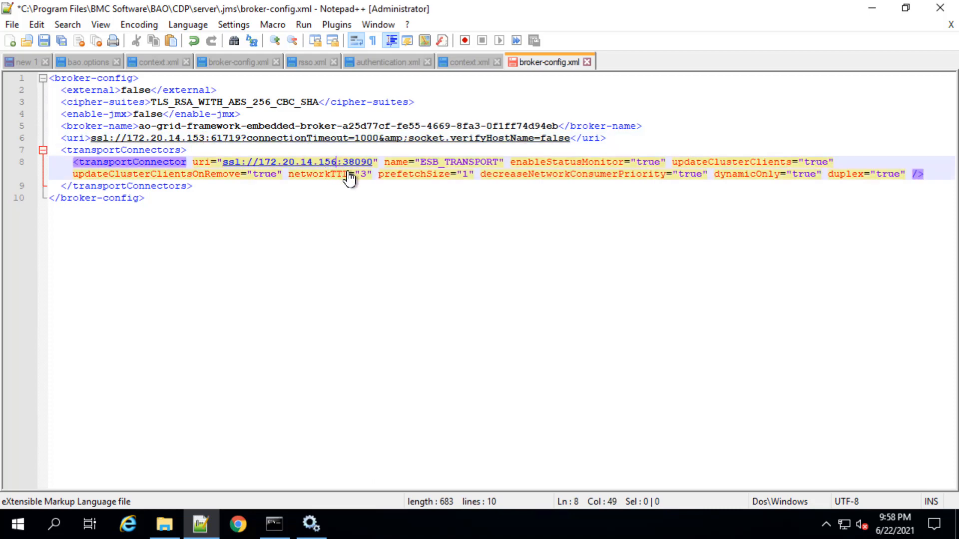
key(BackSpace)
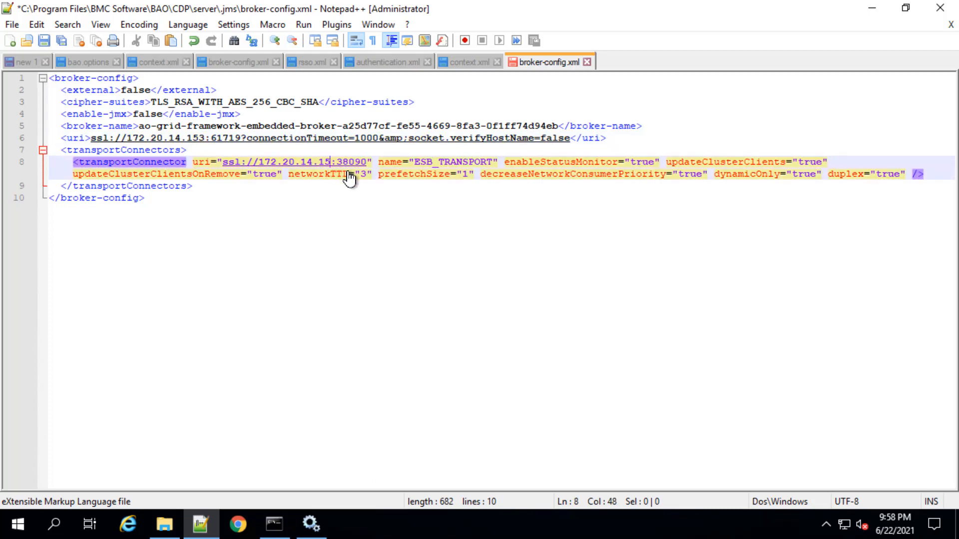
text(3)
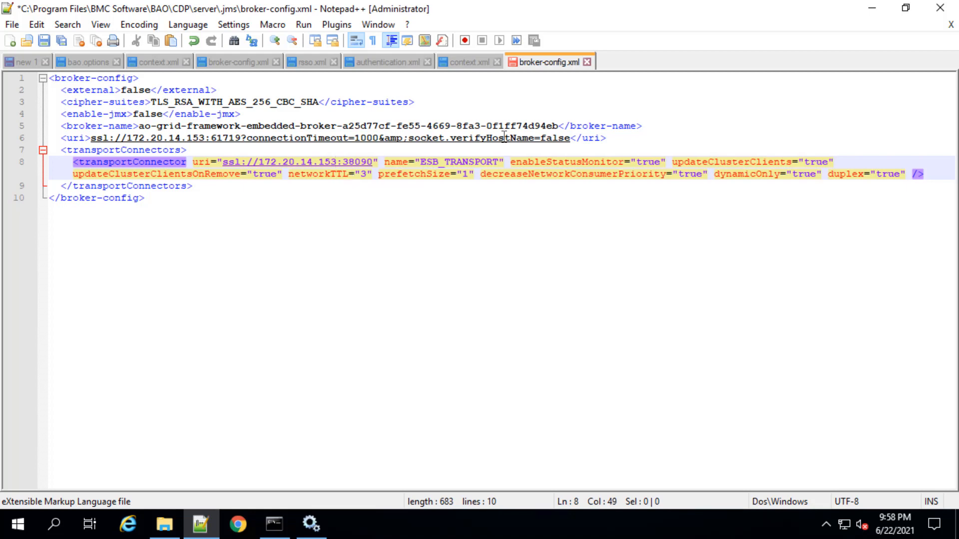
right_click(557, 57)
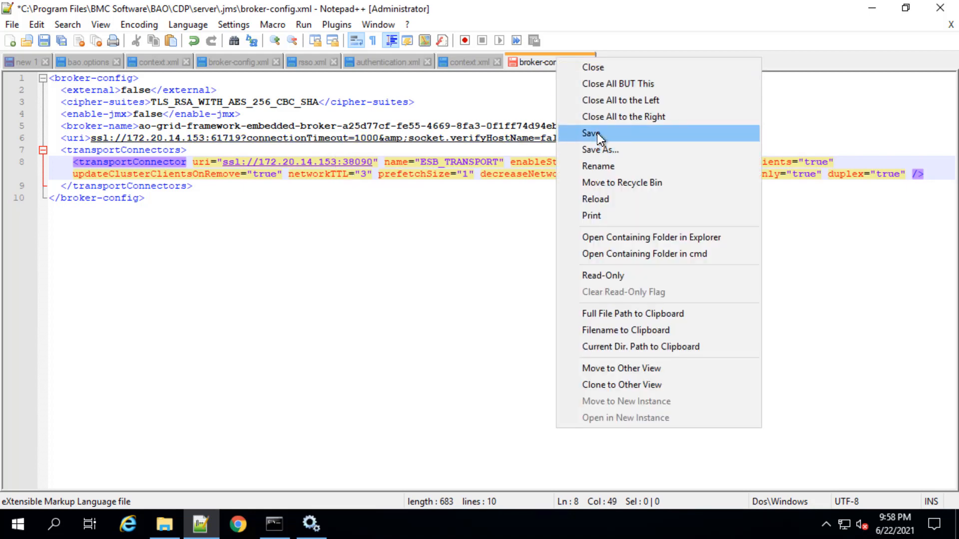
click(597, 132)
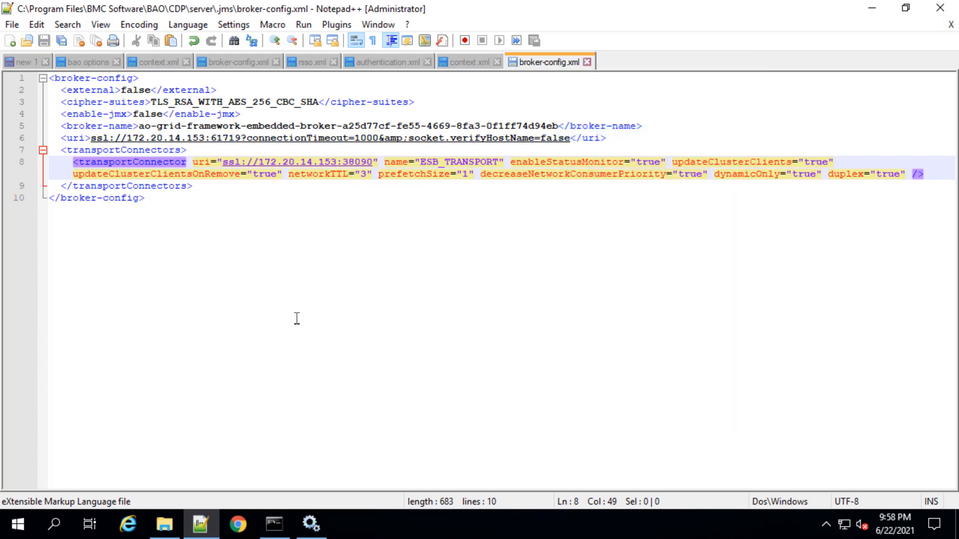
Return in File Explorer to the BAO\CDP folder and open bao.options in Notepad++
click(160, 535)
click(389, 52)
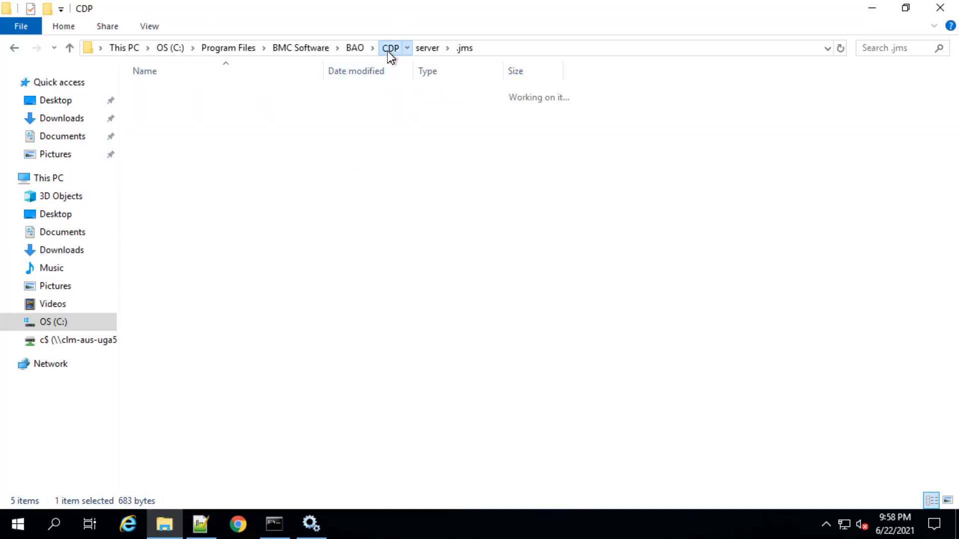
click(181, 345)
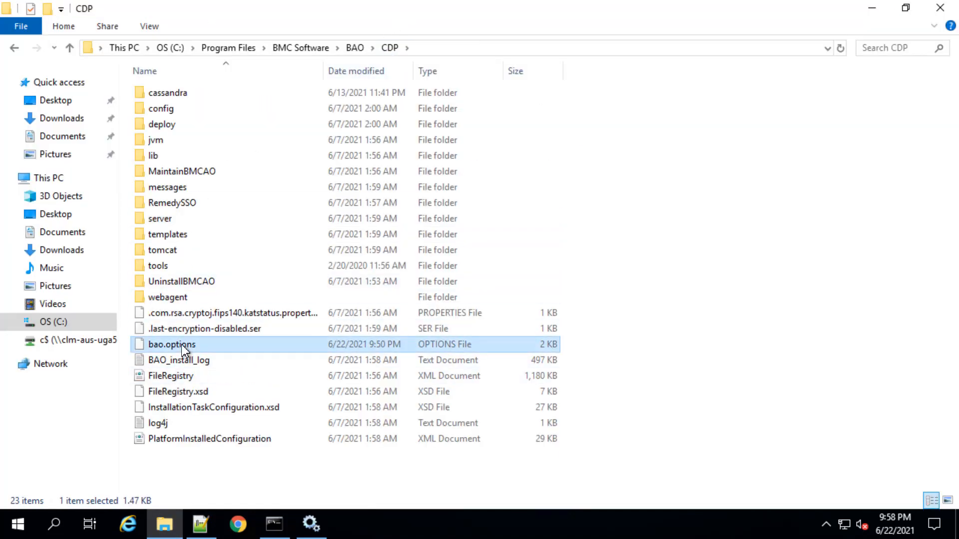
right_click(181, 344)
click(247, 96)
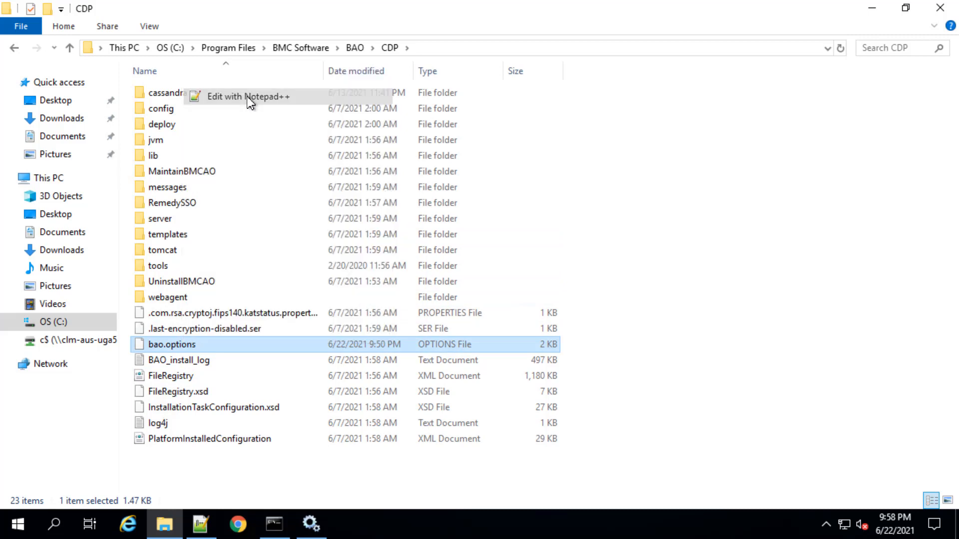
Set AO_REPOSITORY_HA_IPADDRESS and AO_CDP_HA_IPADDRESS to 172.20.14.153 in the CDP bao.options and save the file
click(297, 318)
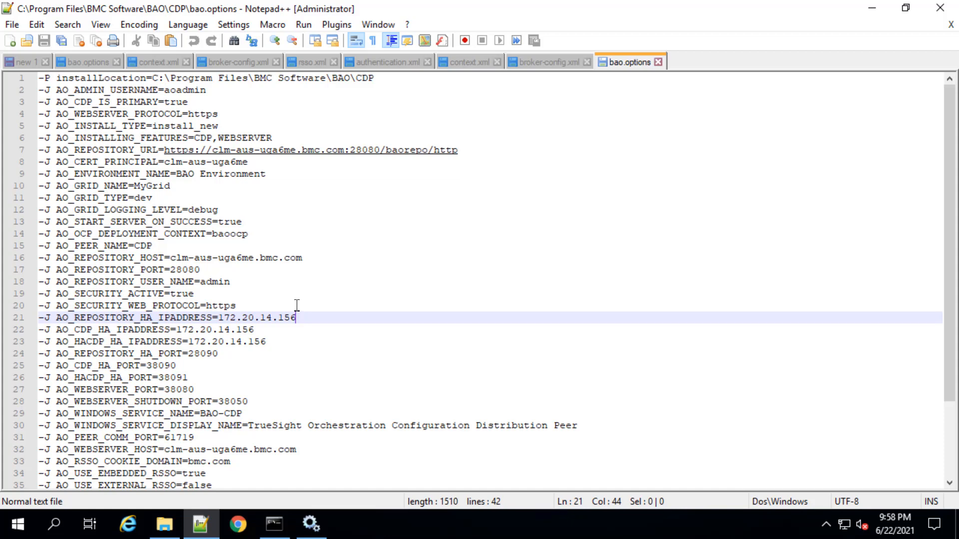
key(BackSpace)
text(3)
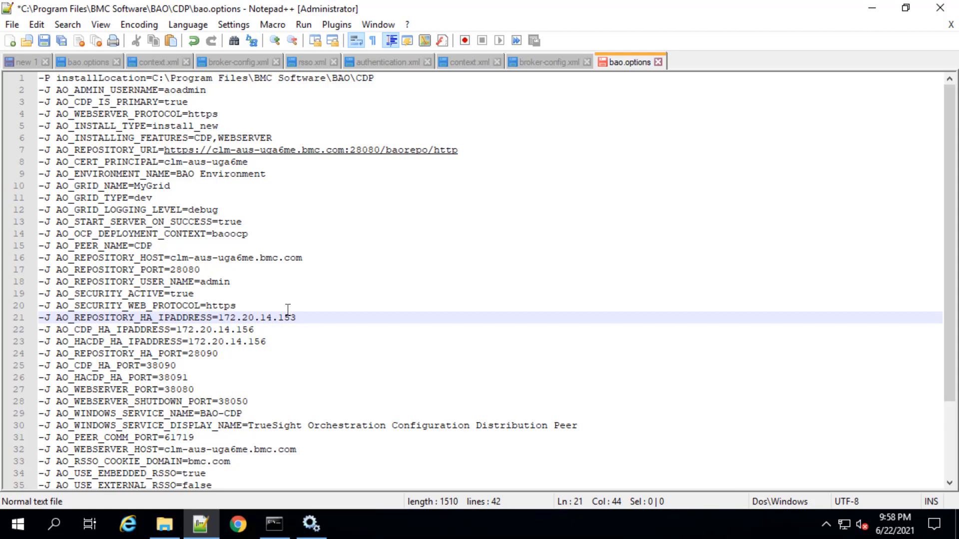
key(Down)
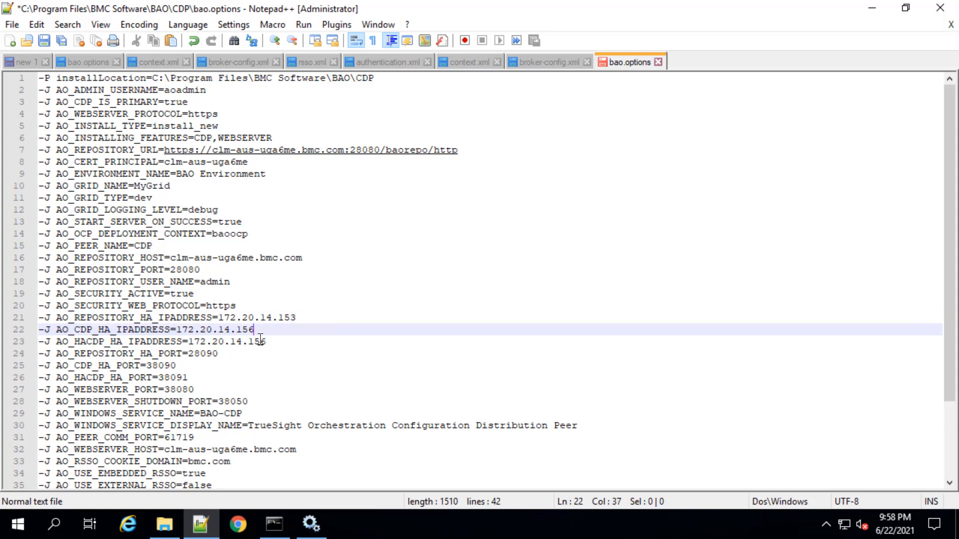
key(BackSpace)
text(3)
right_click(636, 69)
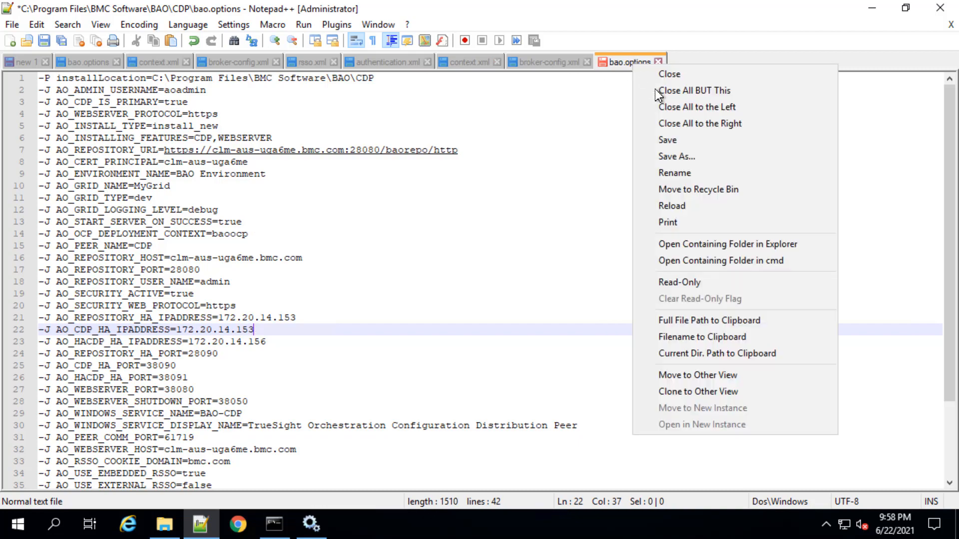
click(670, 141)
Browse in File Explorer to the CDP\config folder and open the rsso XML file in Notepad++
click(166, 534)
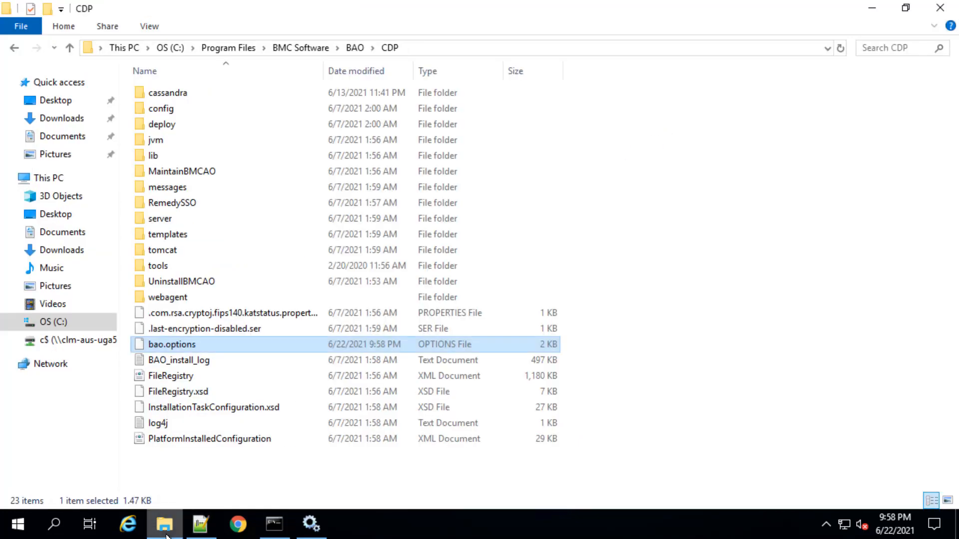
click(164, 110)
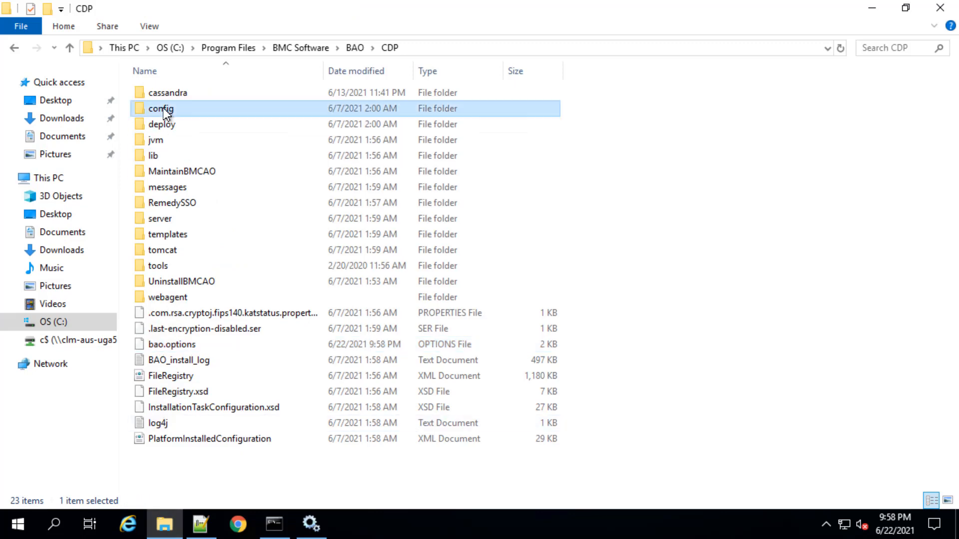
double_click(166, 112)
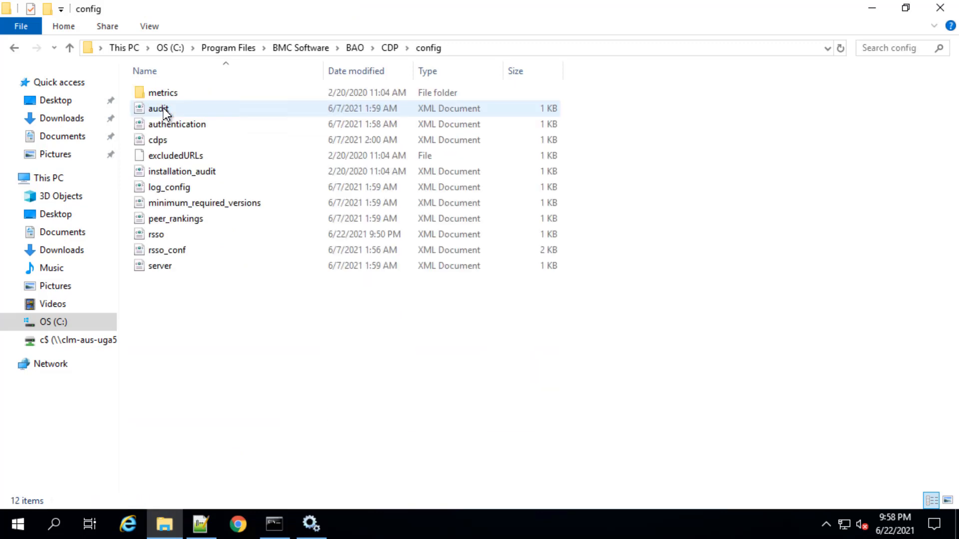
right_click(160, 232)
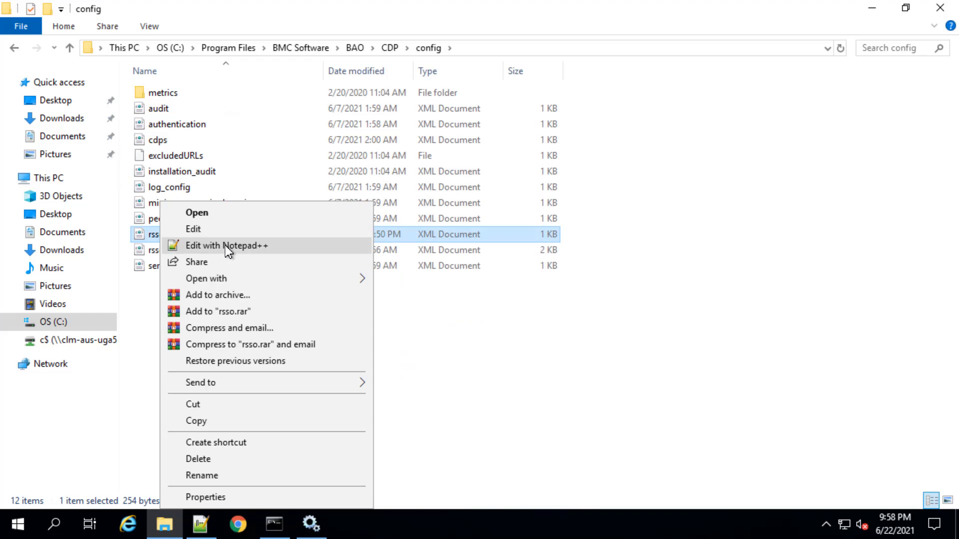
click(227, 247)
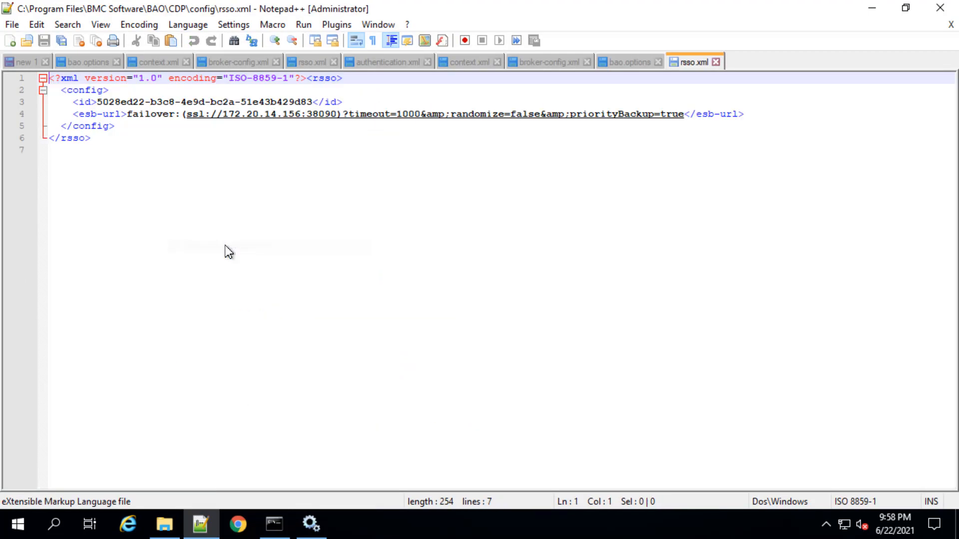
Change the IP address in the esb-url entry of the CDP rsso.xml to 172.20.14.153 and save the file
click(303, 117)
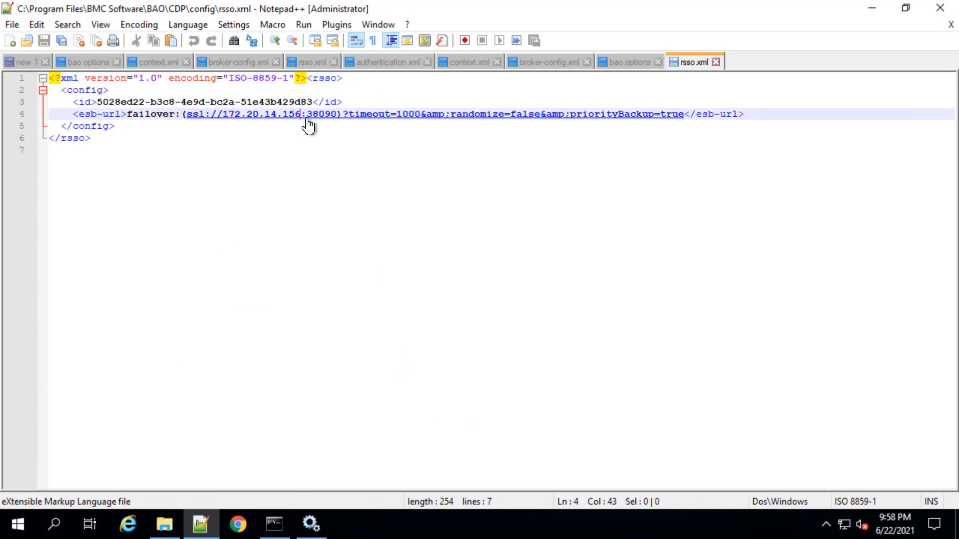
key(BackSpace)
text(3)
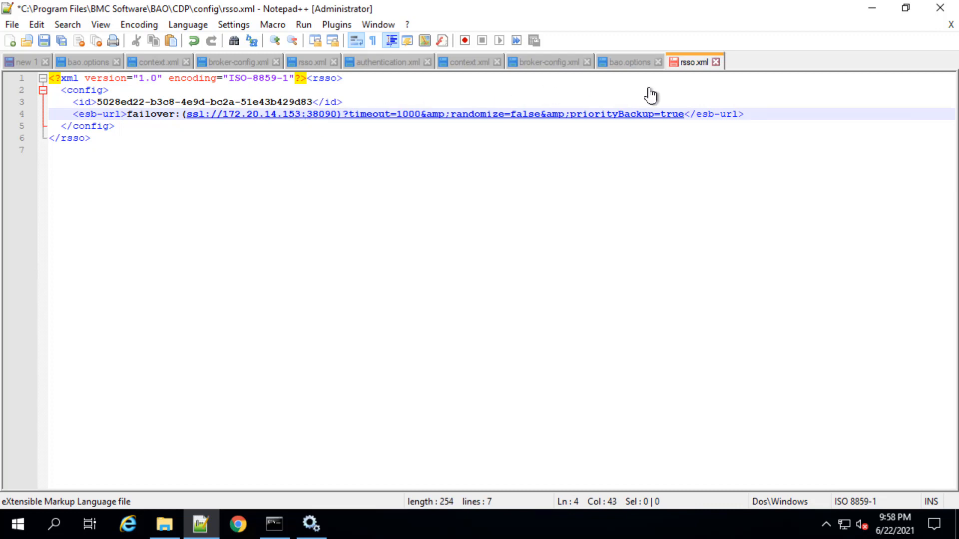
right_click(688, 62)
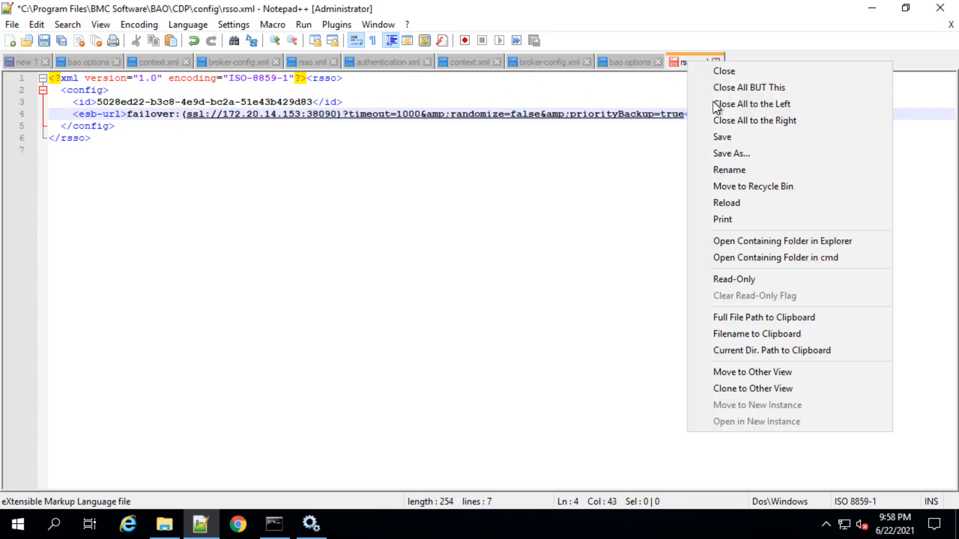
click(717, 138)
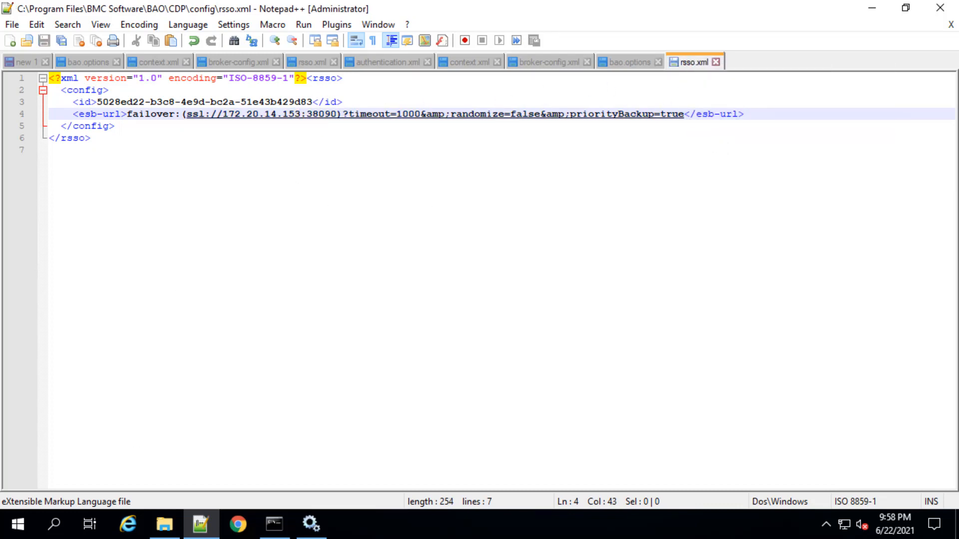
Open the authentication XML file from the CDP\config folder in Notepad++ and check its URL entry
mouse_move(161, 530)
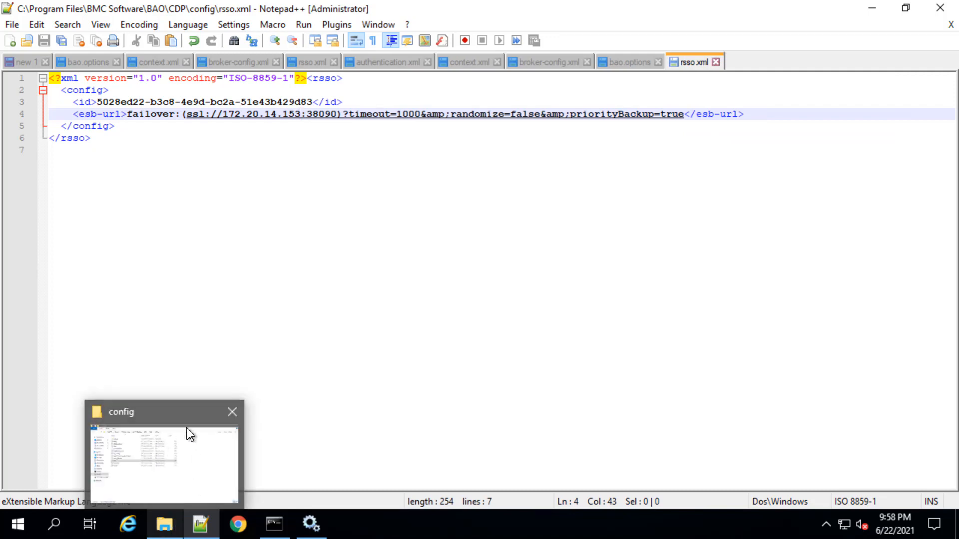
click(189, 435)
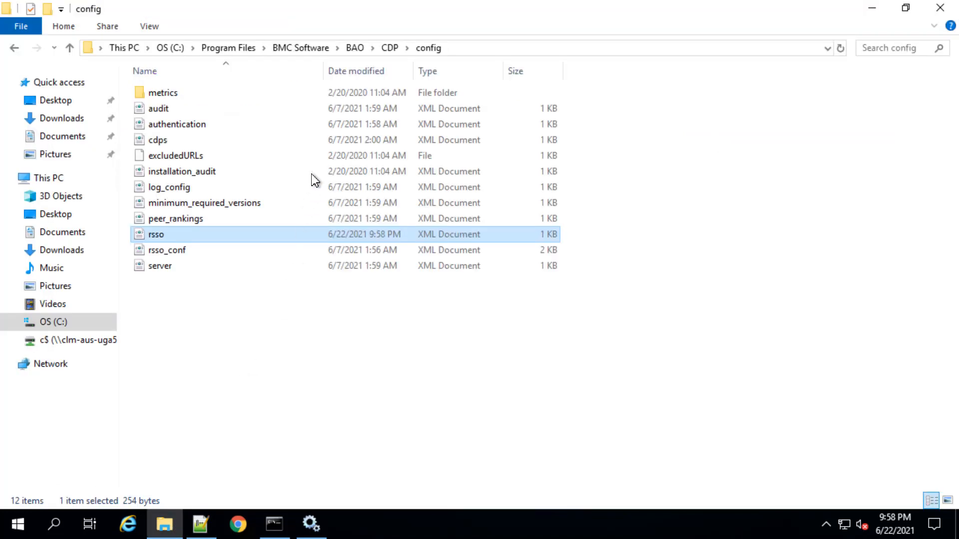
right_click(176, 124)
click(244, 168)
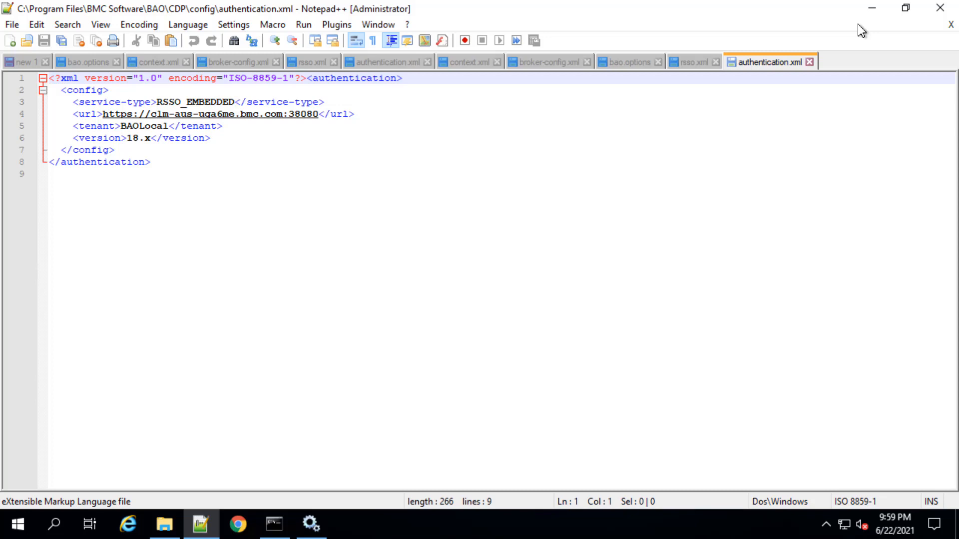
In File Explorer, browse to CDP\server\.jms\disco and delete the management.CDP.JMS_DISCOVERY file
click(161, 529)
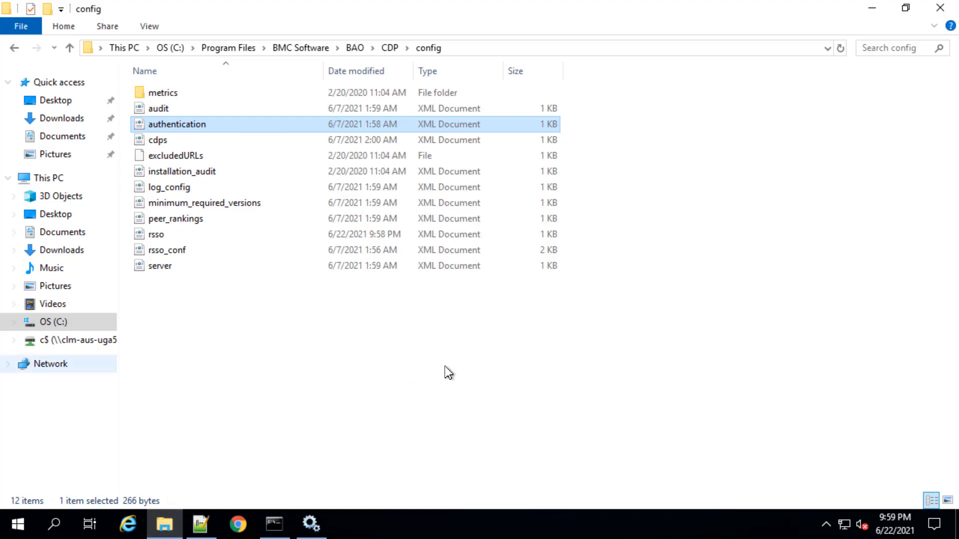
click(390, 48)
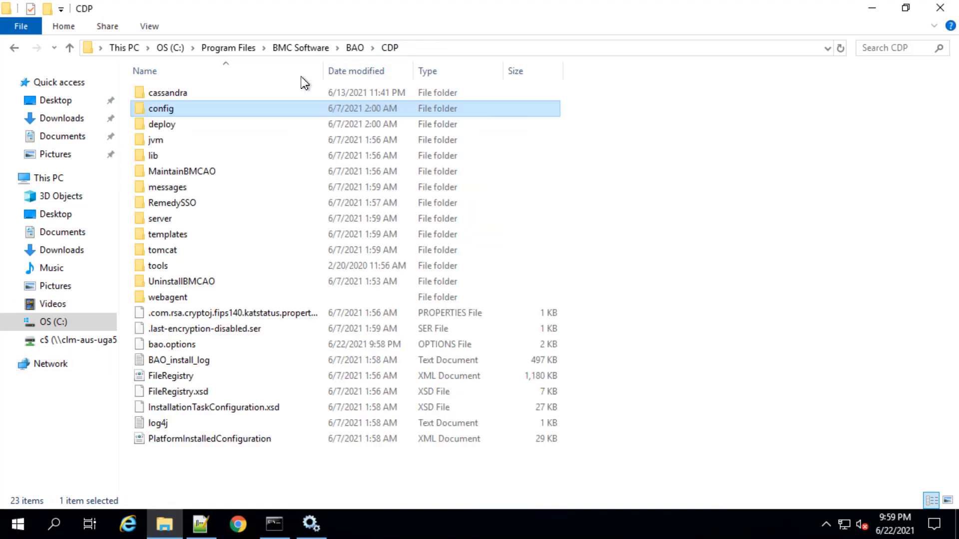
click(150, 219)
double_click(151, 220)
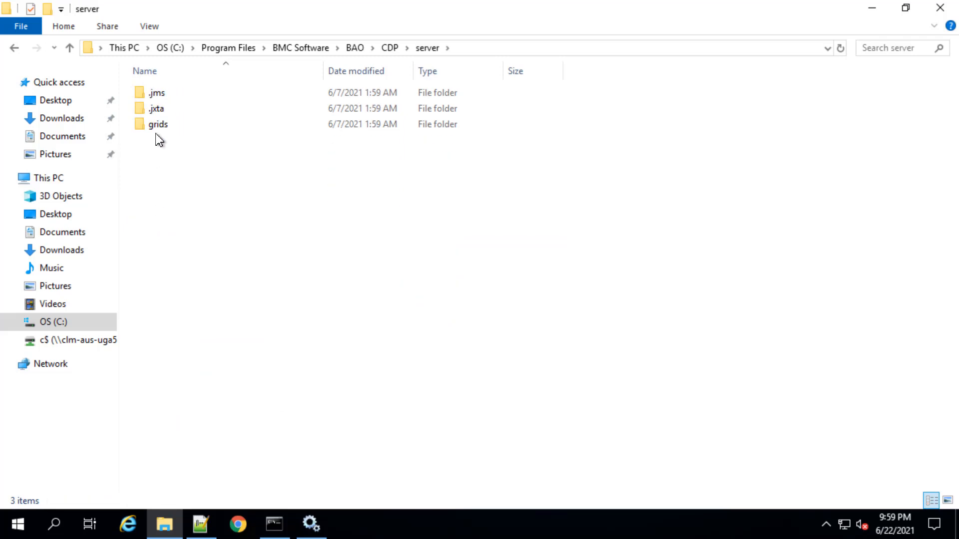
double_click(161, 95)
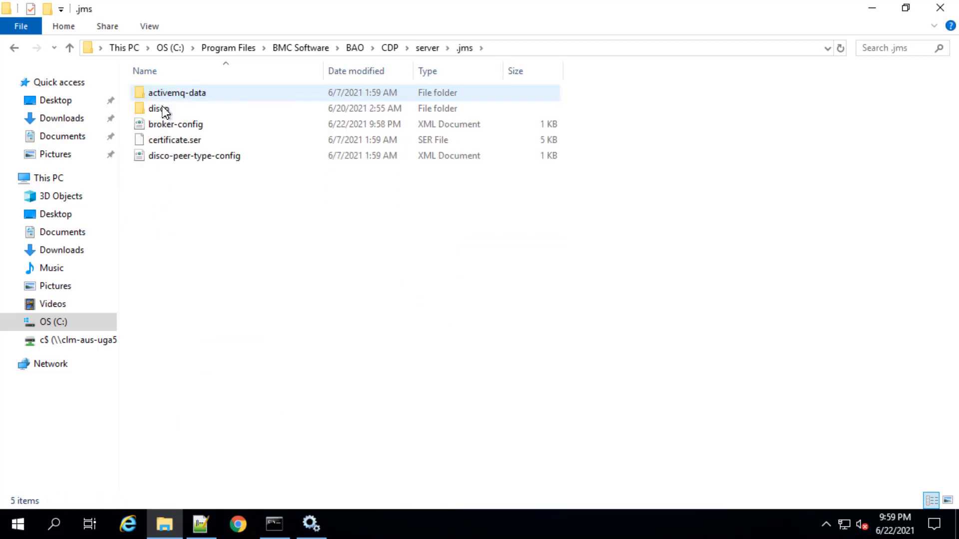
double_click(163, 108)
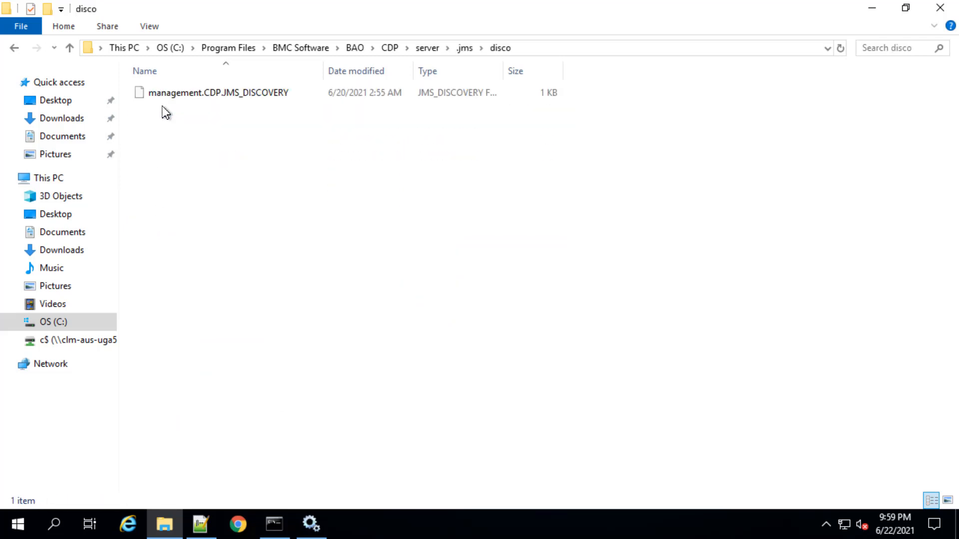
click(194, 97)
key(Delete)
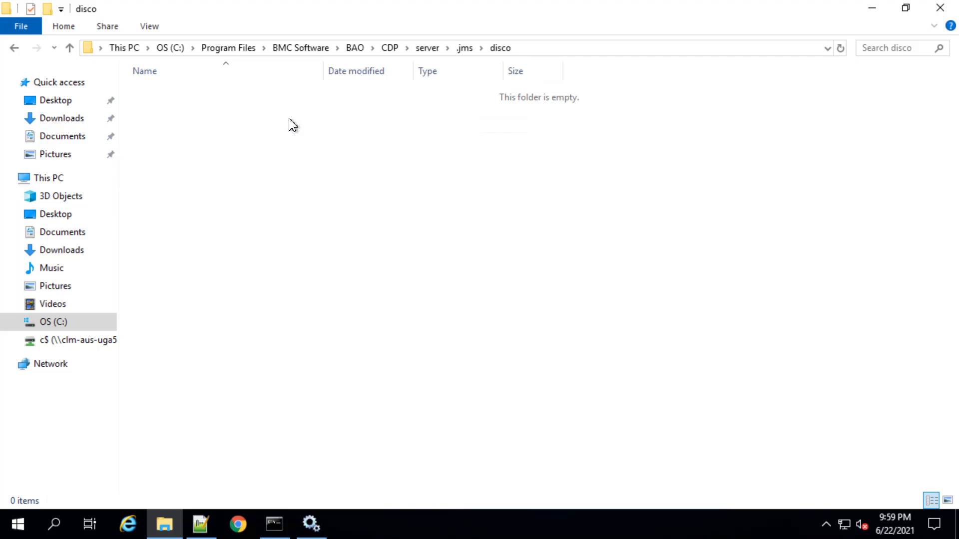
In the Services console, start the TrueSight Orchestration Repository service and the TrueSight Orchestration Configuration Distribution Peer service
click(312, 525)
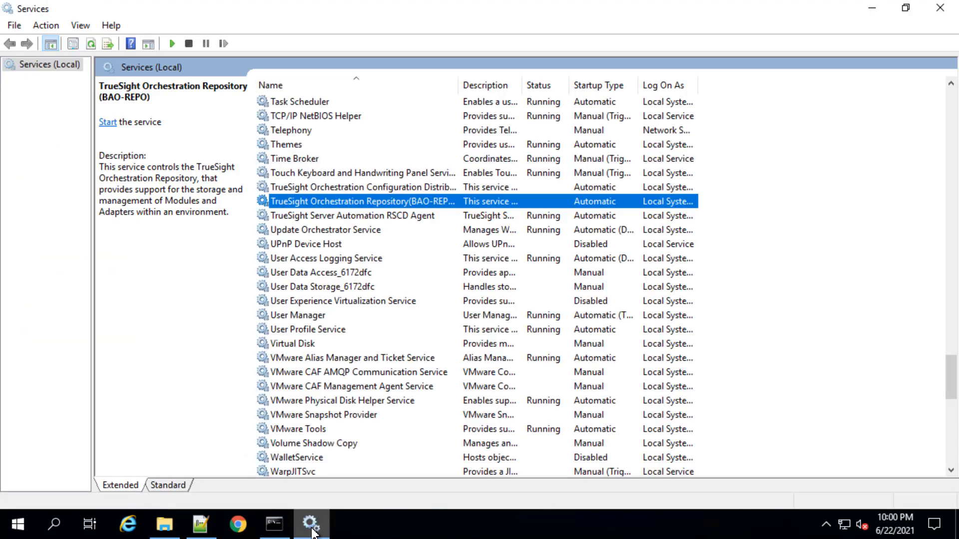
right_click(403, 201)
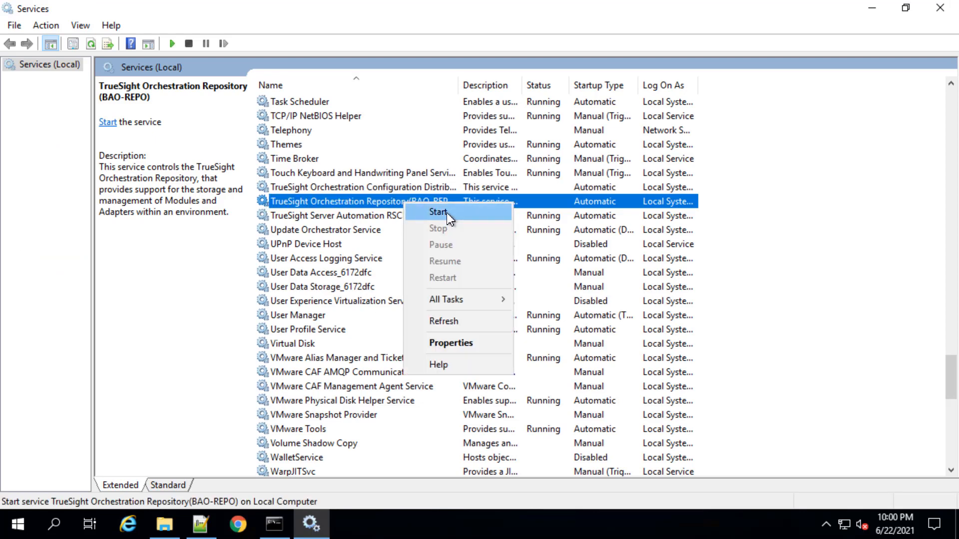
click(447, 213)
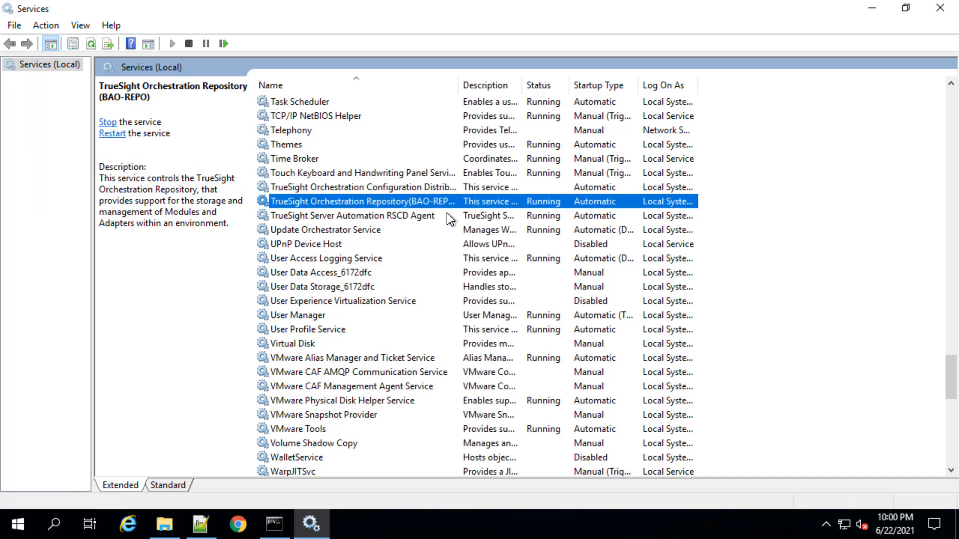
right_click(436, 186)
click(466, 195)
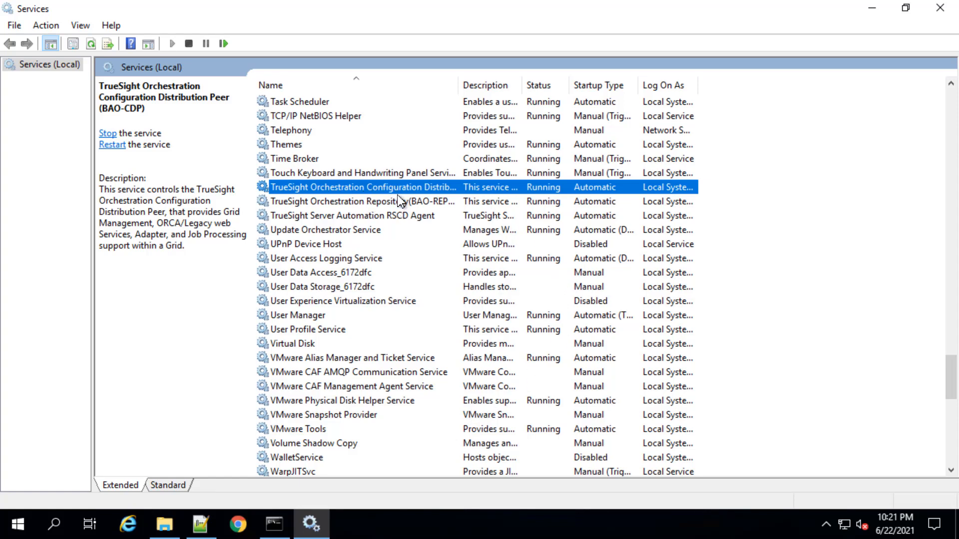
click(238, 528)
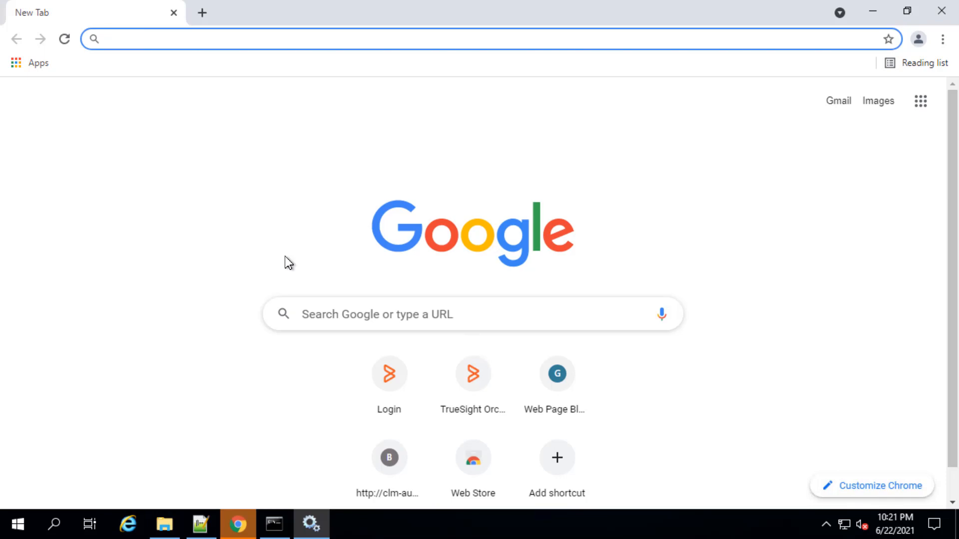
click(181, 41)
text(https://clm-aus-uga6me.bmc.com:28080/ux/#/login)
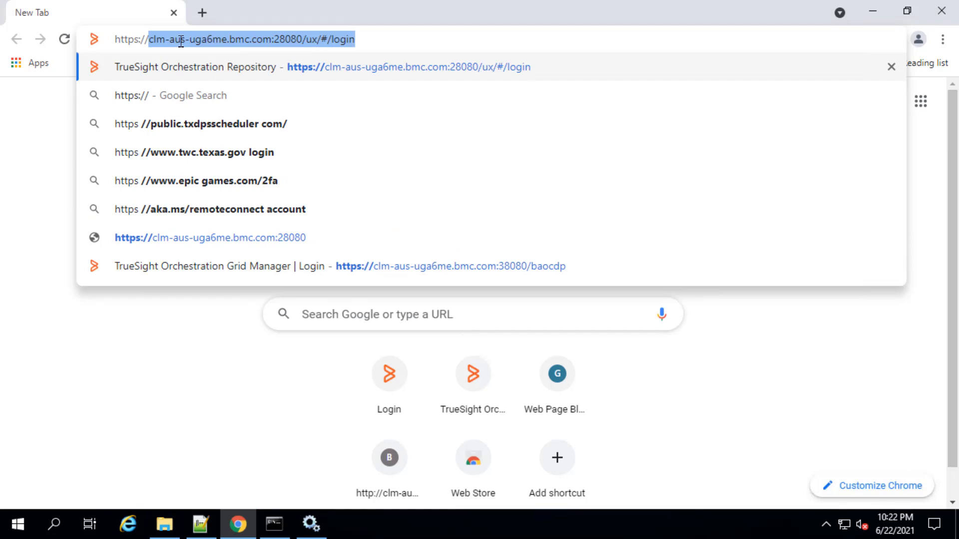
click(411, 66)
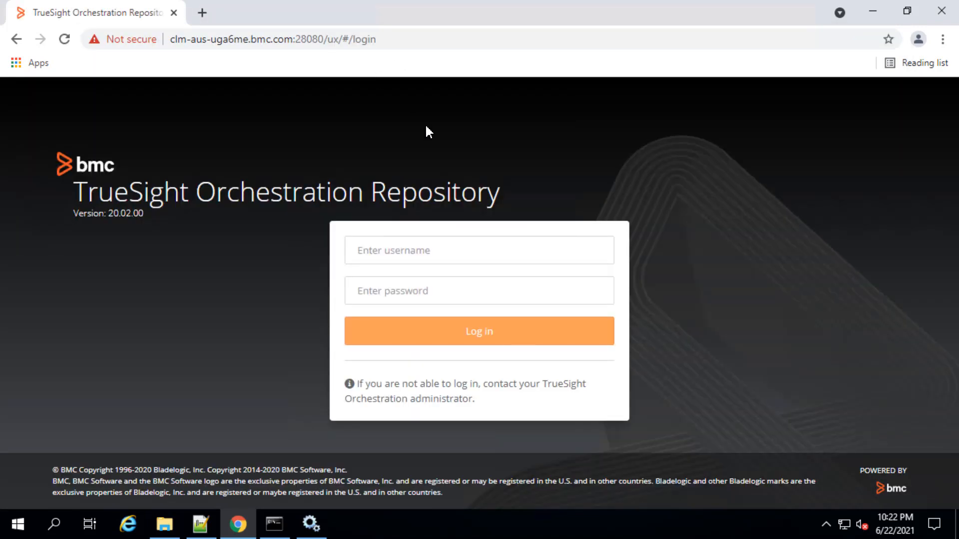
Log in to the TrueSight Orchestration Repository as aoadmin with the account password
click(400, 252)
text(aoadmin)
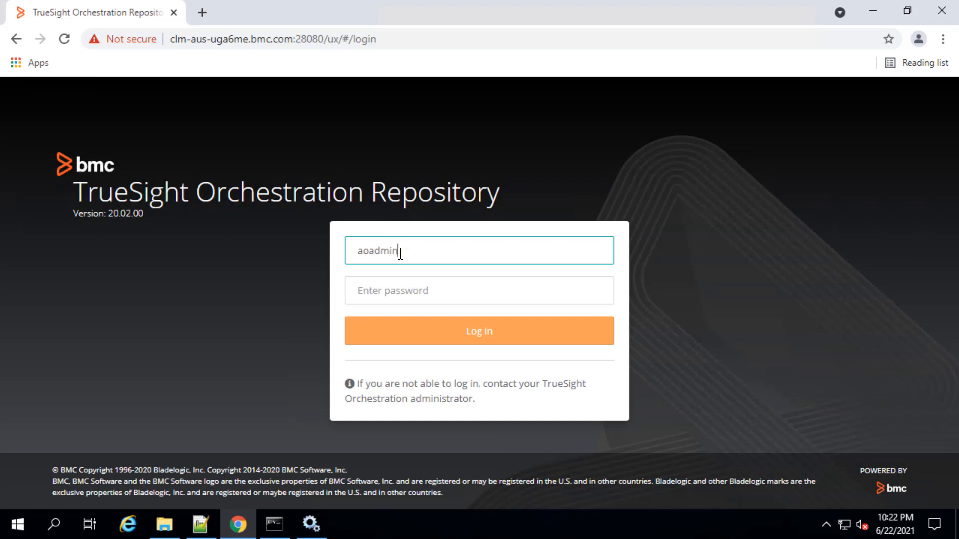
key(Tab)
text(adm)
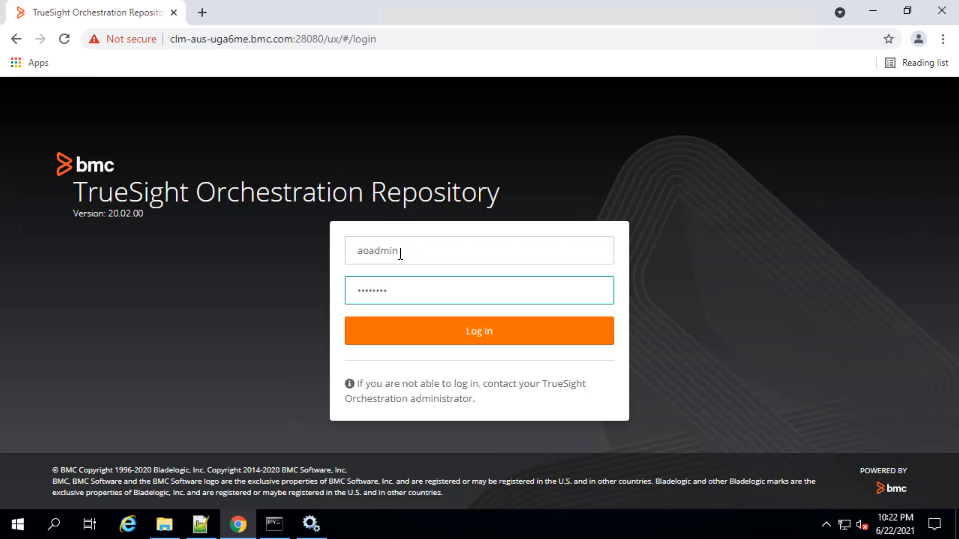
key(Return)
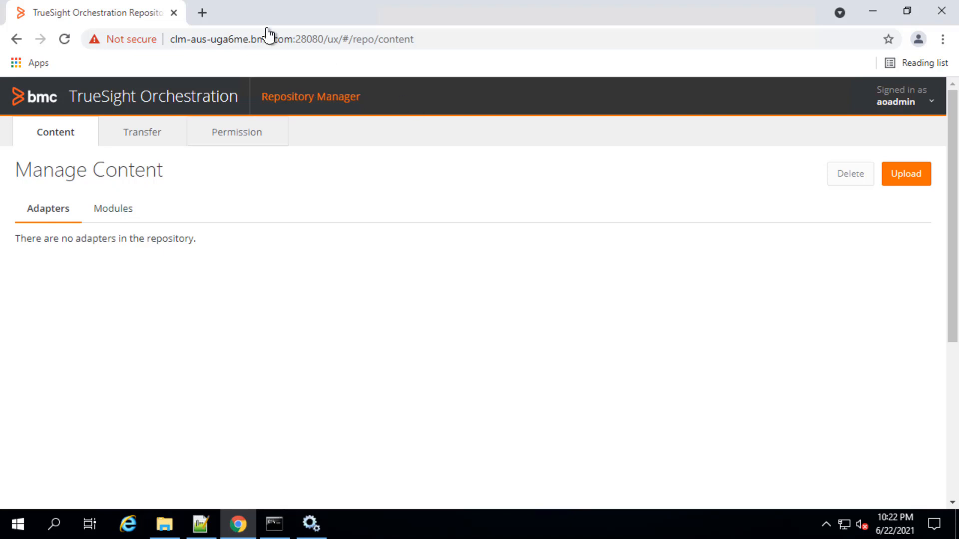
click(203, 13)
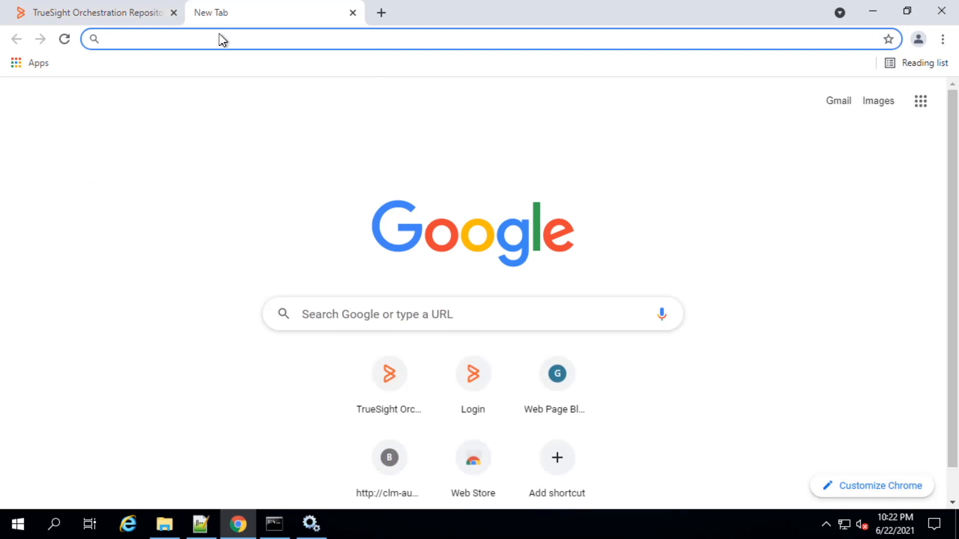
text(https:)
key(Return)
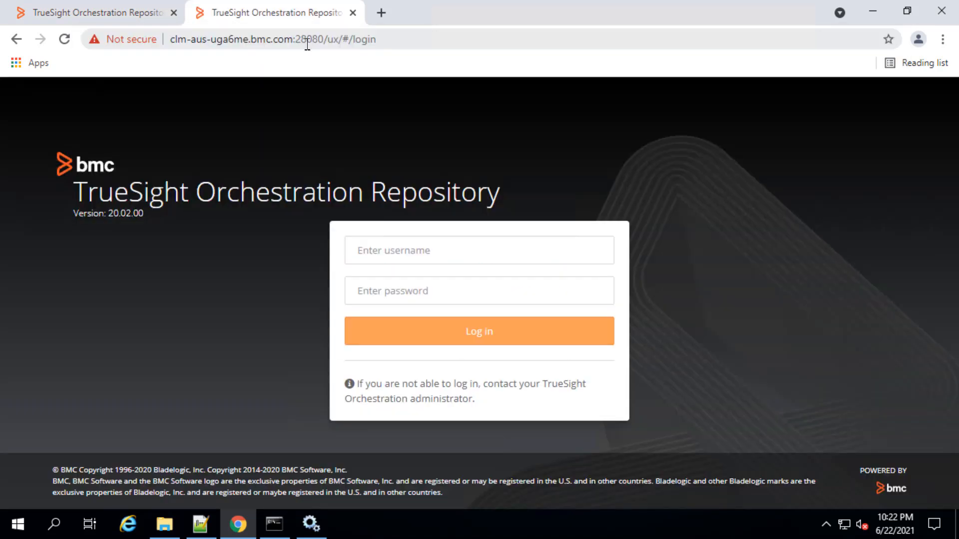
click(307, 40)
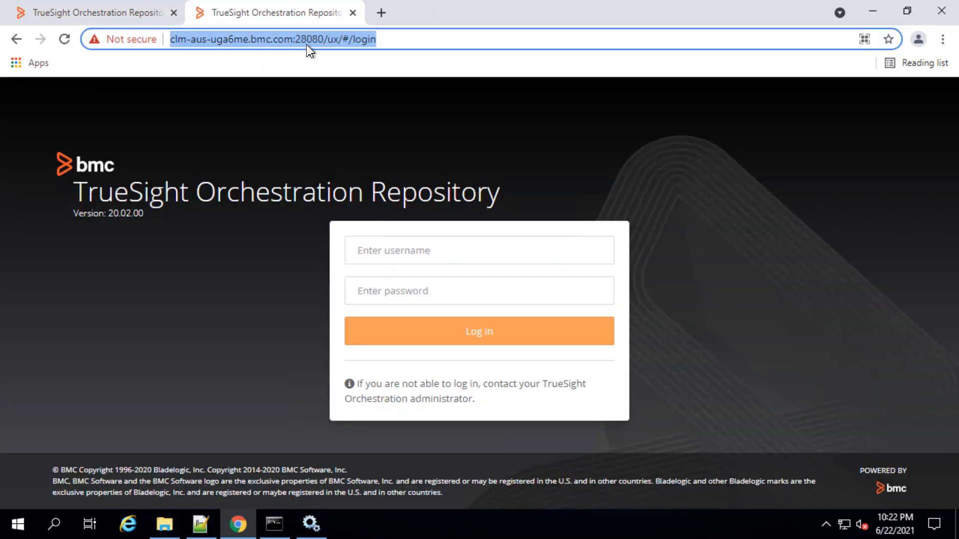
click(410, 40)
key(BackSpace)
key(BackSpace)
key(BackSpace)
key(BackSpace)
key(BackSpace)
key(BackSpace)
key(BackSpace)
key(BackSpace)
key(BackSpace)
key(BackSpace)
key(BackSpace)
key(BackSpace)
key(BackSpace)
key(BackSpace)
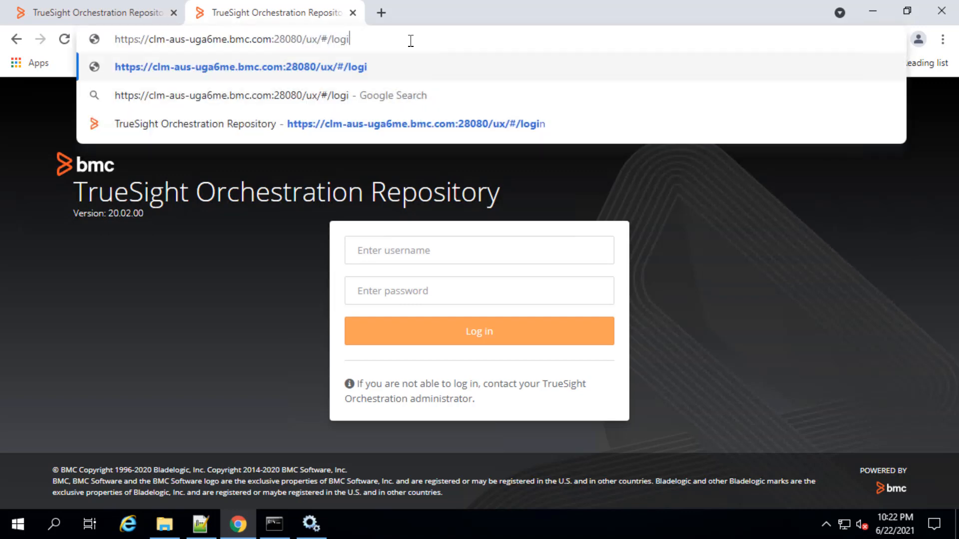
key(BackSpace)
key(BackSpace)
key(BackSpace)
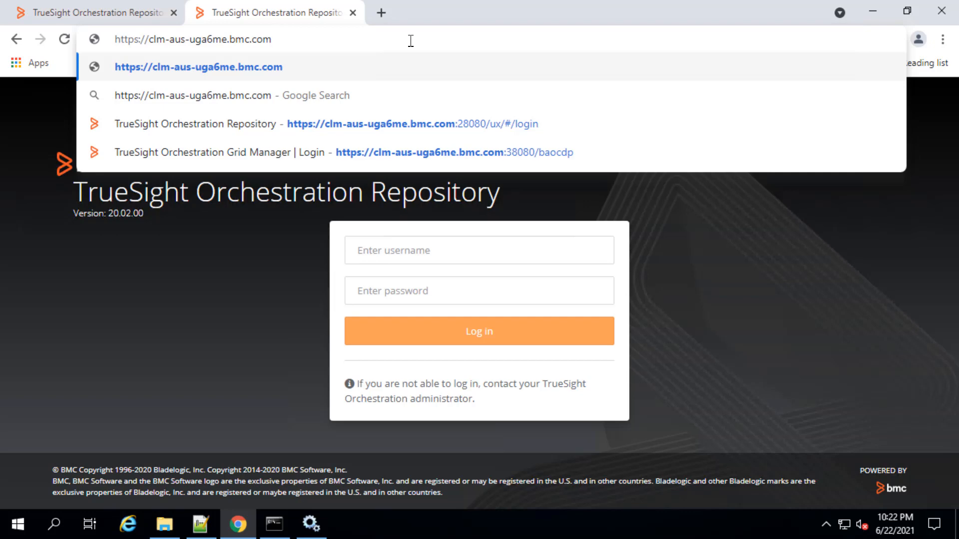
text(:38080)
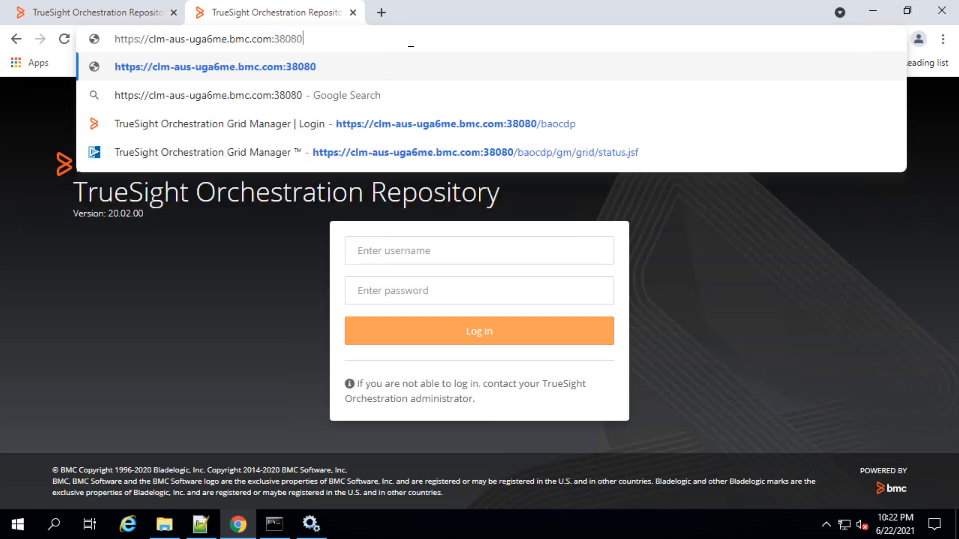
text(/ba)
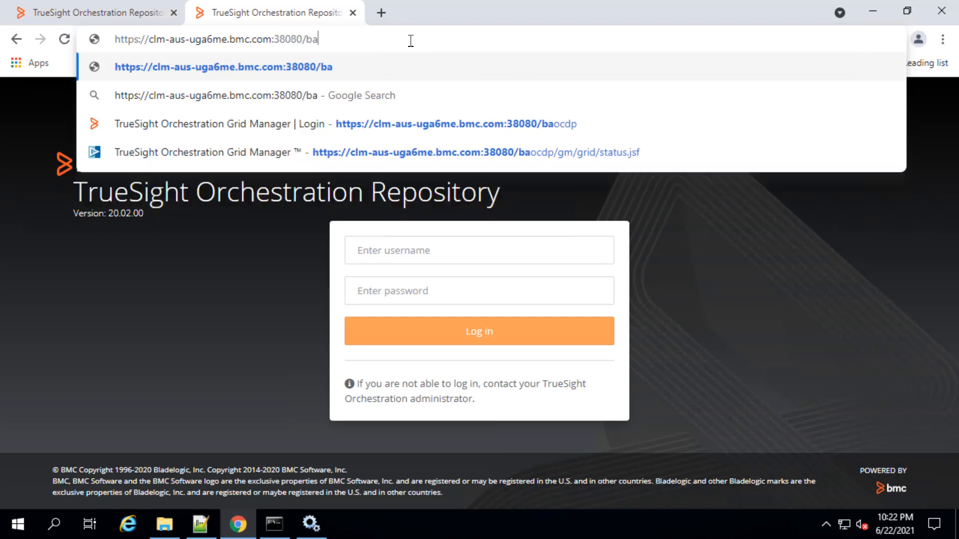
text(ocdp)
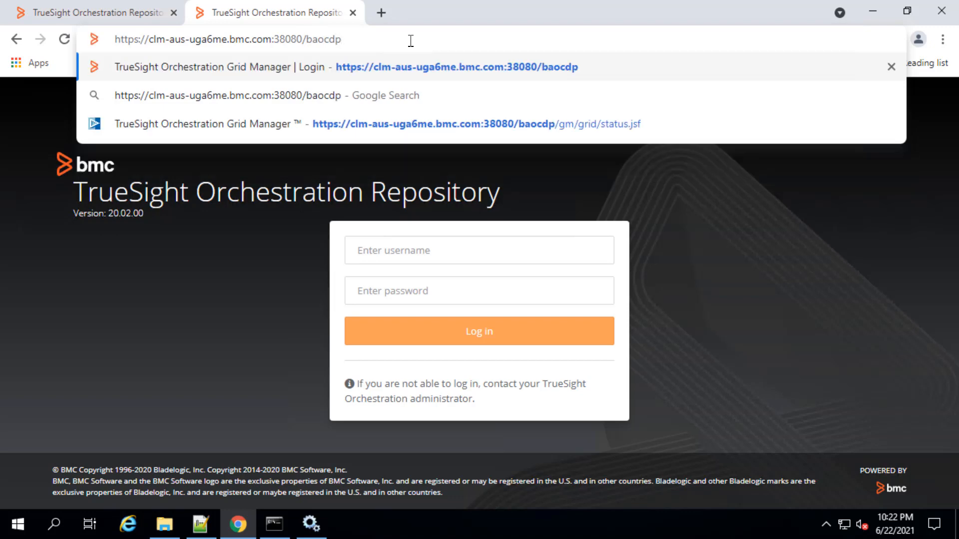
key(Return)
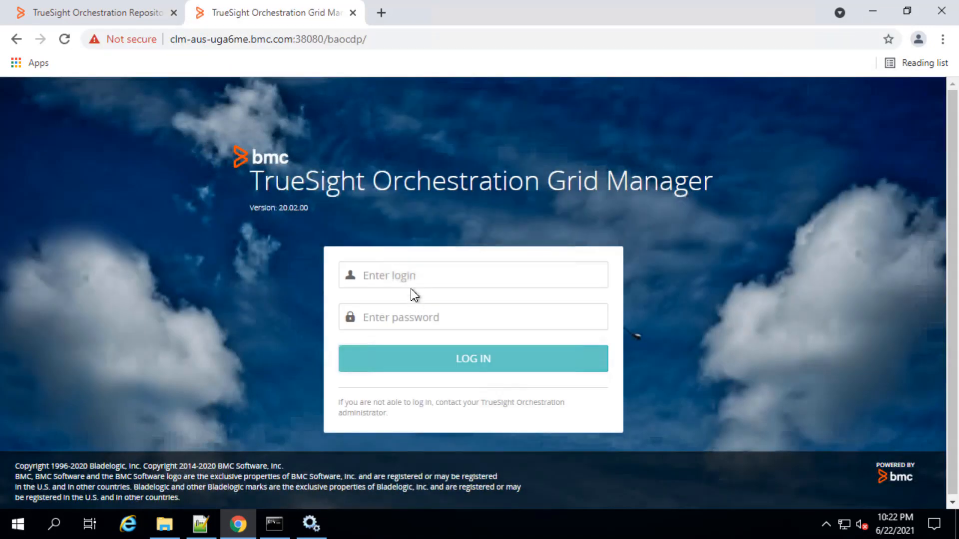
Log in to the TrueSight Orchestration Grid Manager as aoadmin with the account password
click(417, 277)
text(aoadmin)
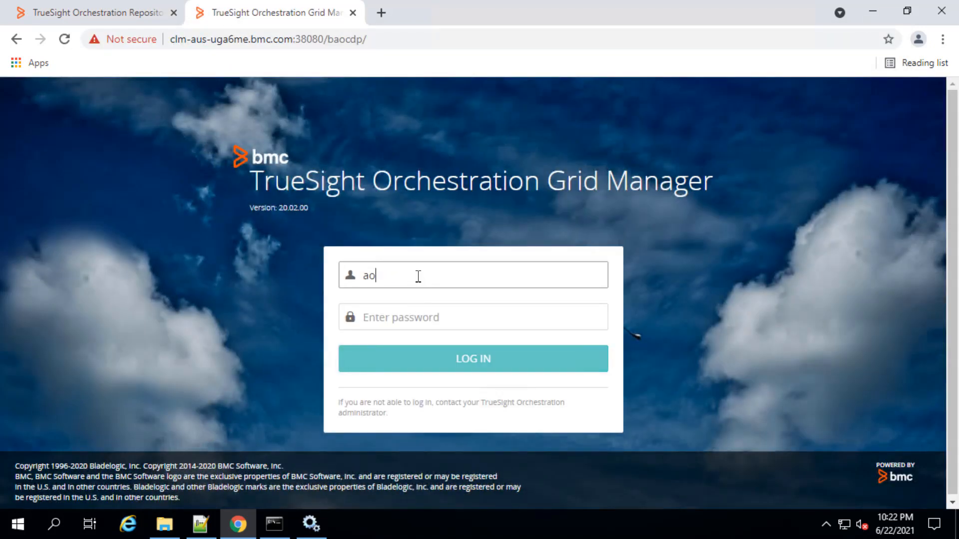
key(Tab)
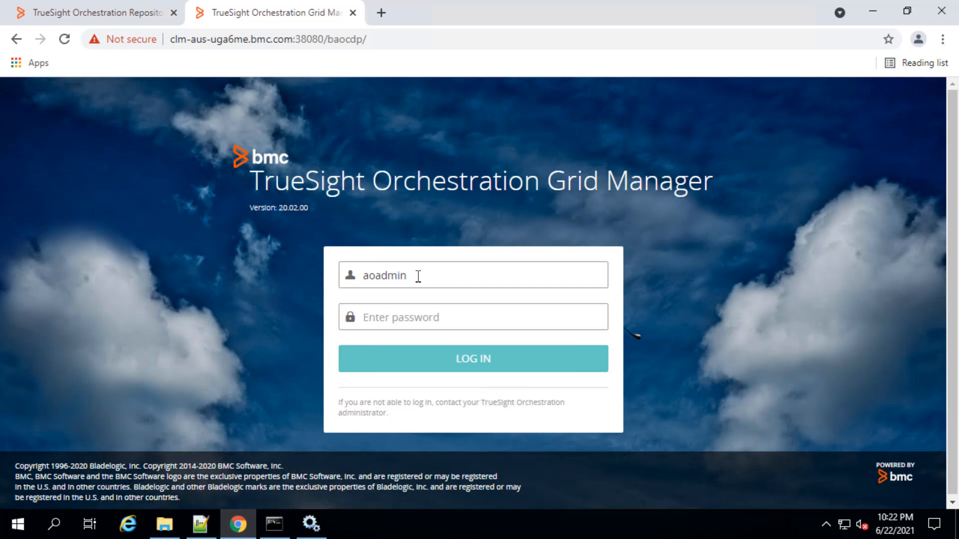
text(admin123)
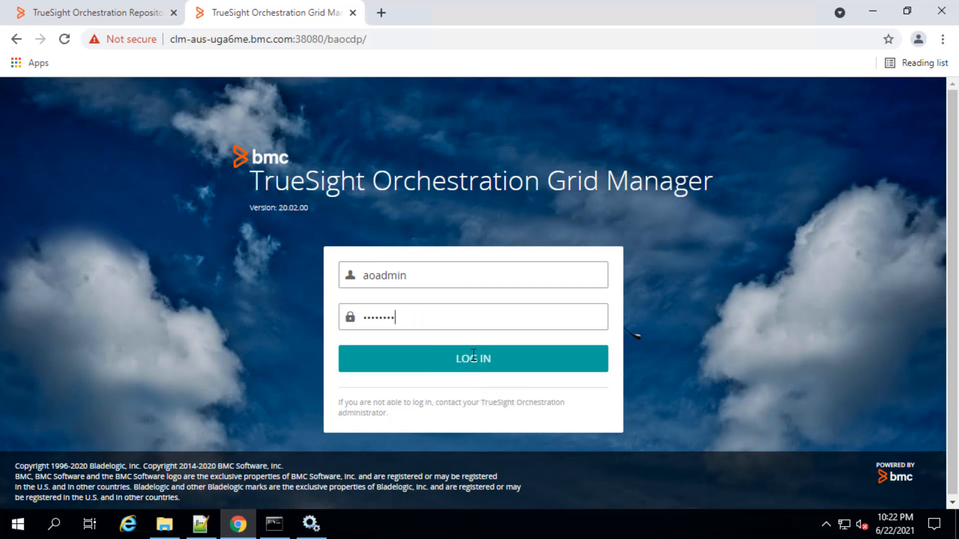
click(489, 369)
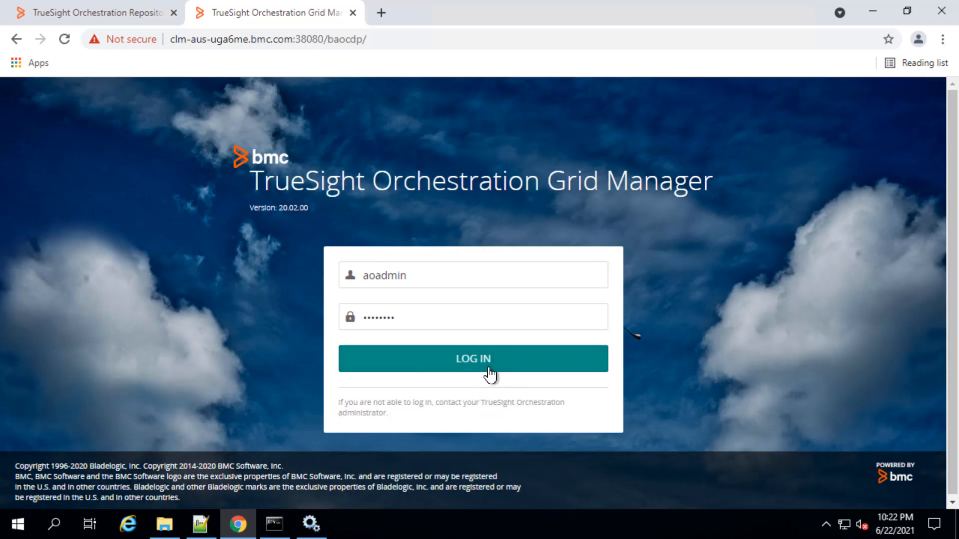